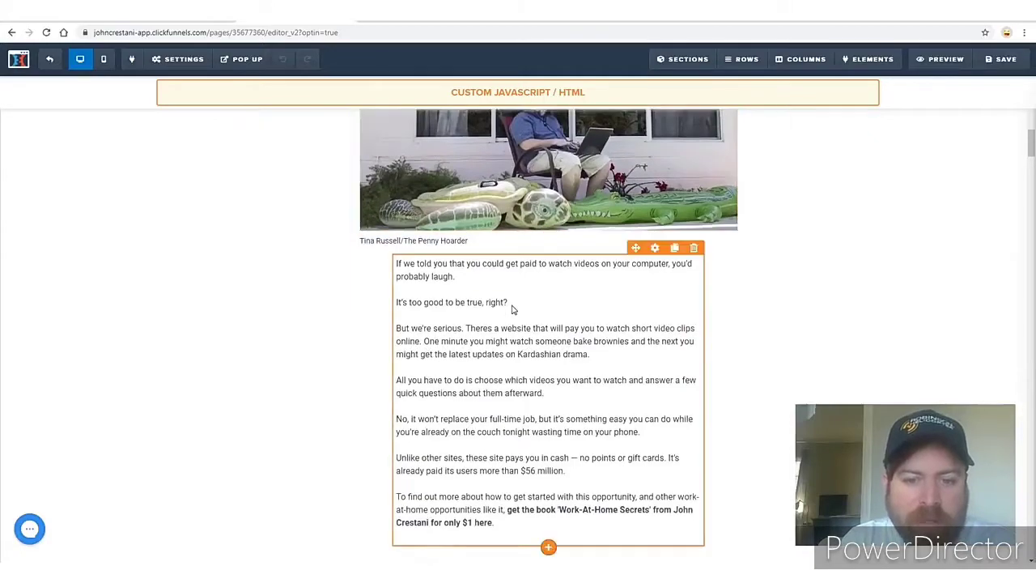
- Open the book link at the end of section 1 for editing and select its URL
scroll(516, 303, "up", 10)
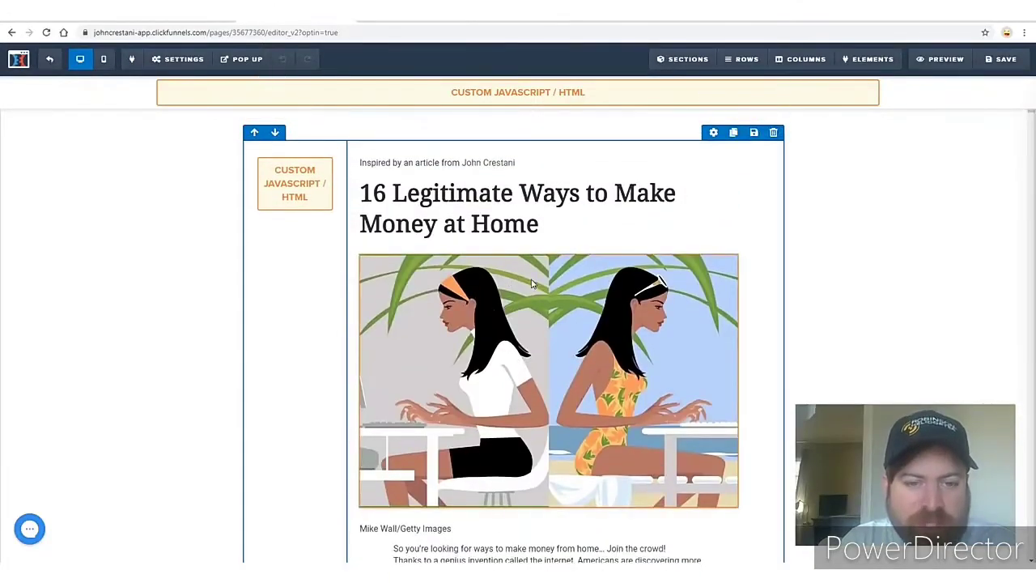
scroll(529, 289, "down", 8)
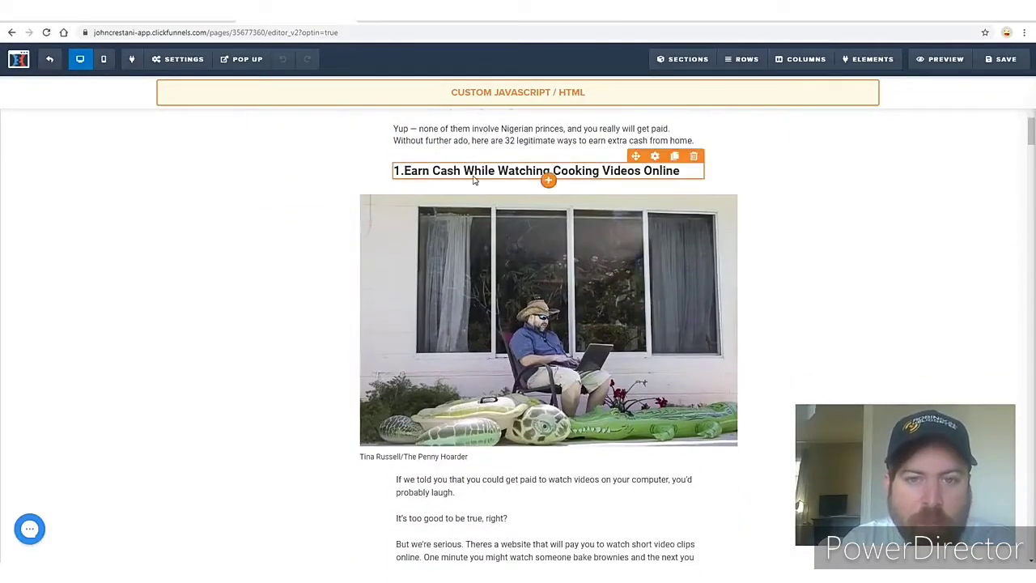
scroll(499, 304, "down", 5)
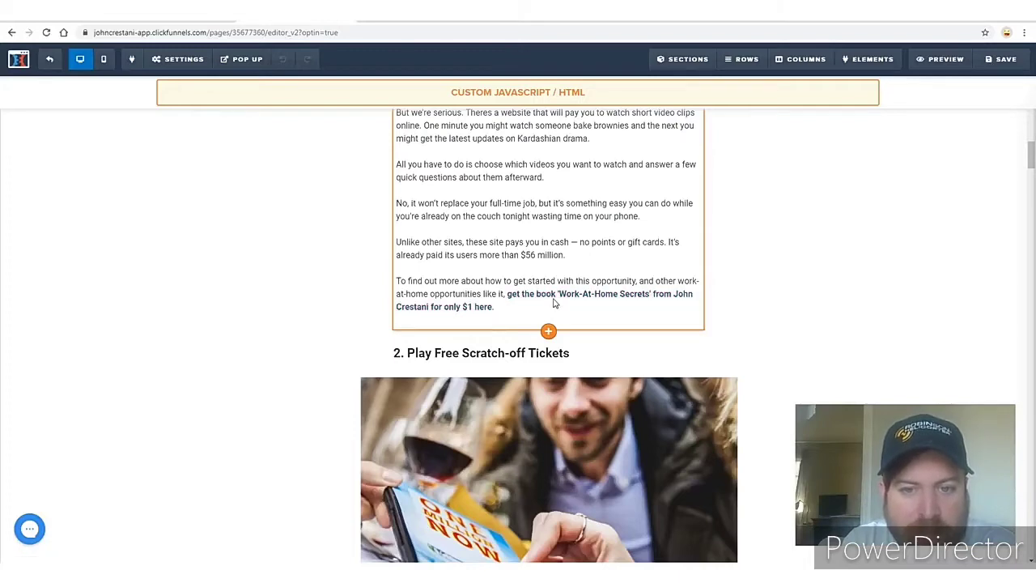
left_click(613, 298)
scroll(566, 308, "down", 3)
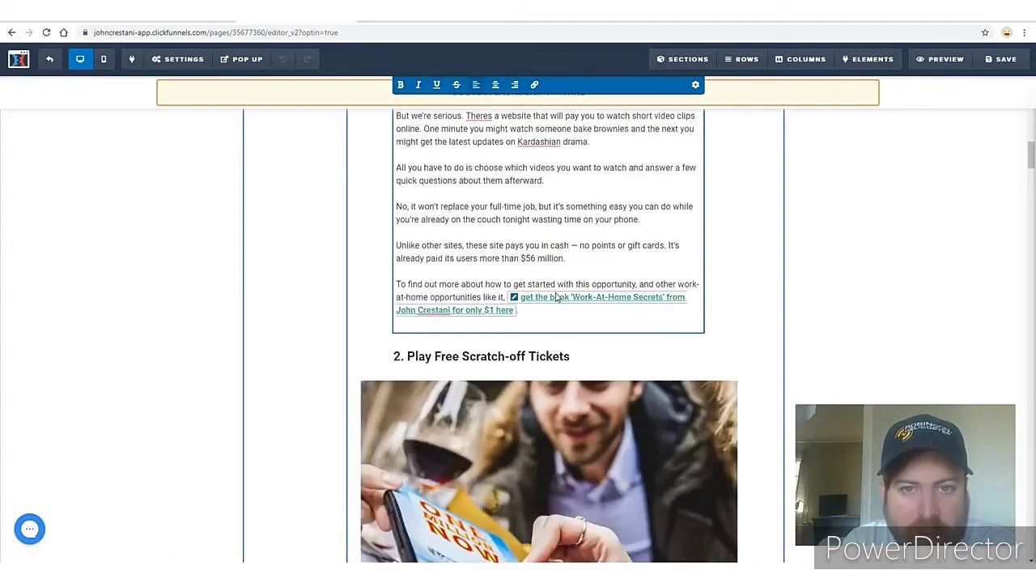
left_click(556, 297)
left_click_drag(468, 85, 527, 97)
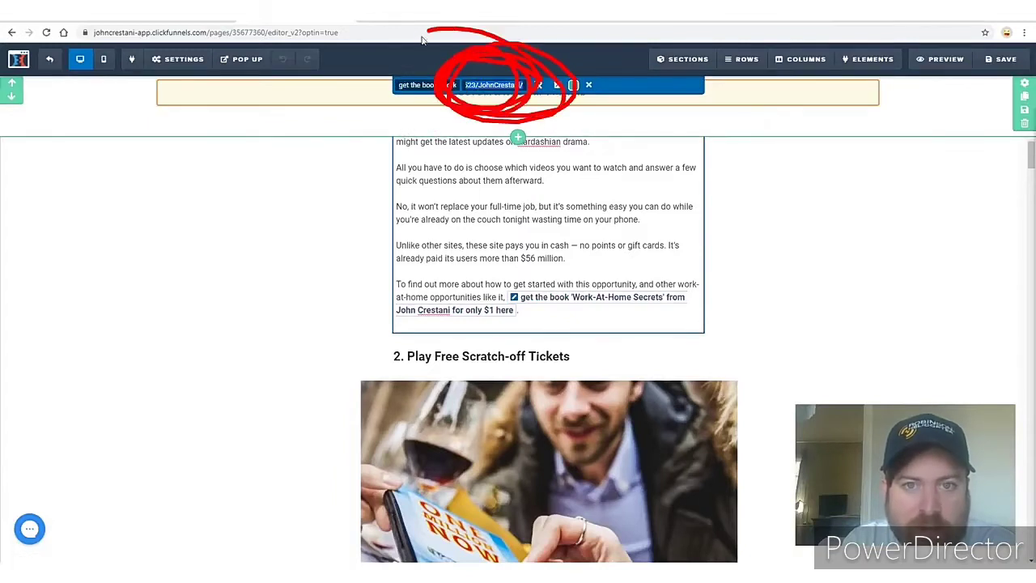
left_click_drag(580, 146, 585, 143)
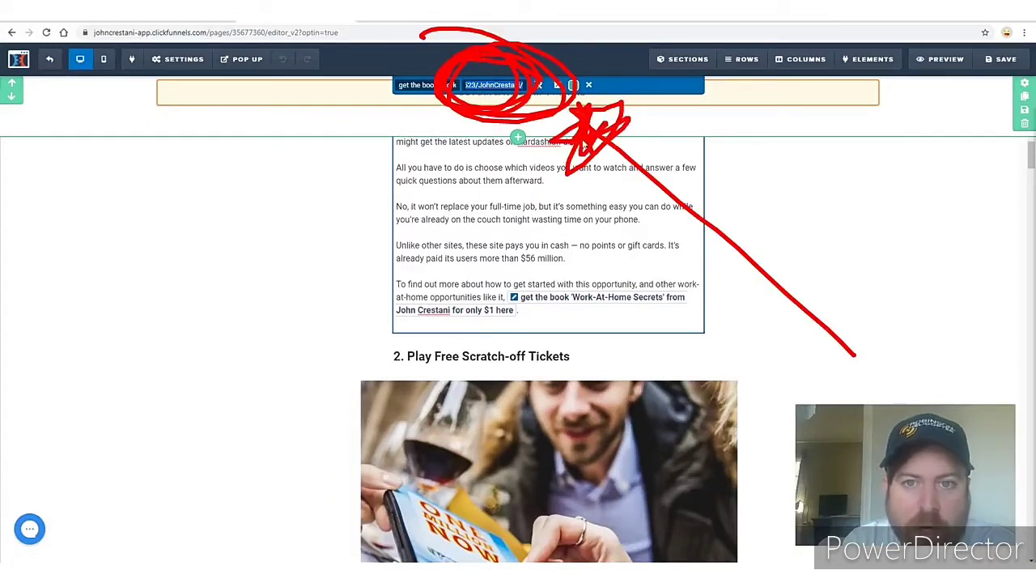
mouse_move(283, 368)
left_mouse_down()
mouse_move(403, 204)
mouse_move(411, 125)
mouse_move(451, 152)
left_mouse_up()
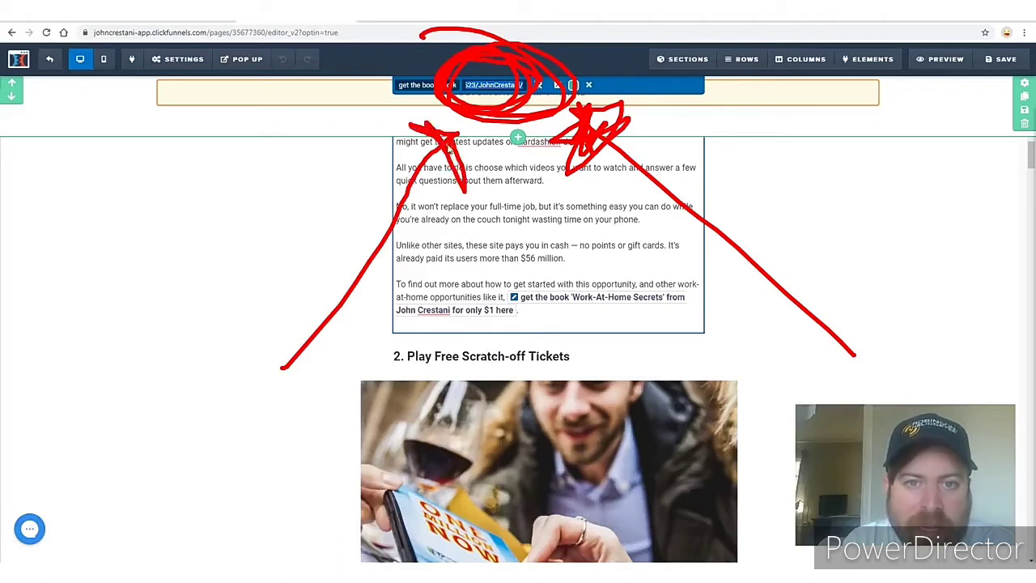
left_click_drag(561, 407, 510, 204)
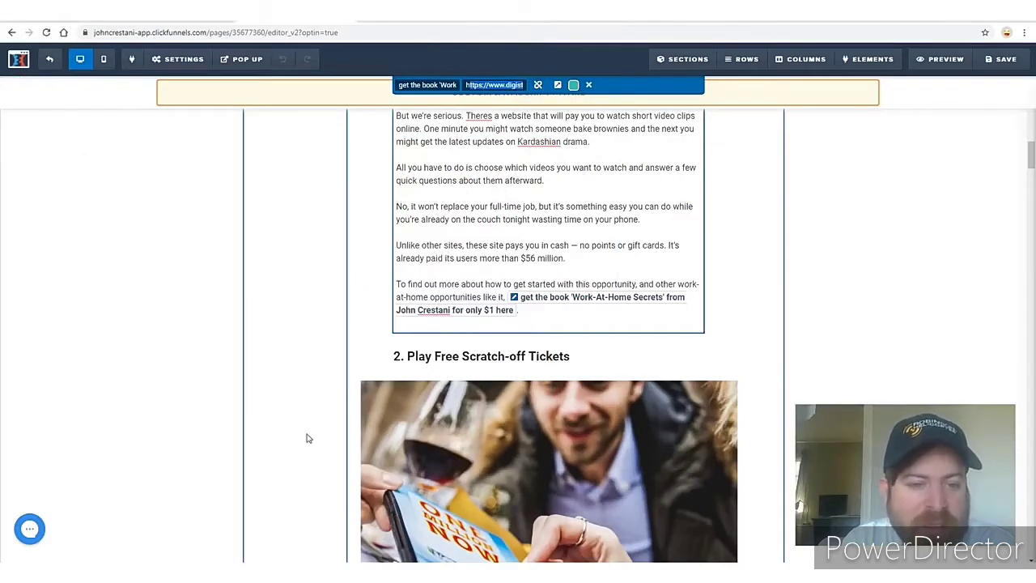
- Copy the Digistore link from the Notepad file and replace the URL of section 1's book link with it
key("alt+Tab")
left_click(301, 353)
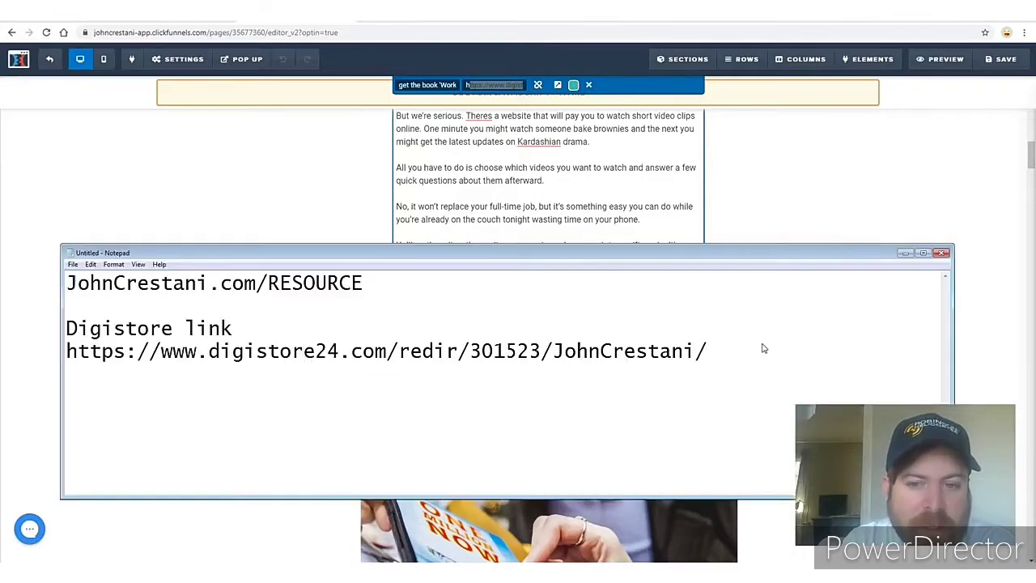
left_click_drag(762, 348, 59, 362)
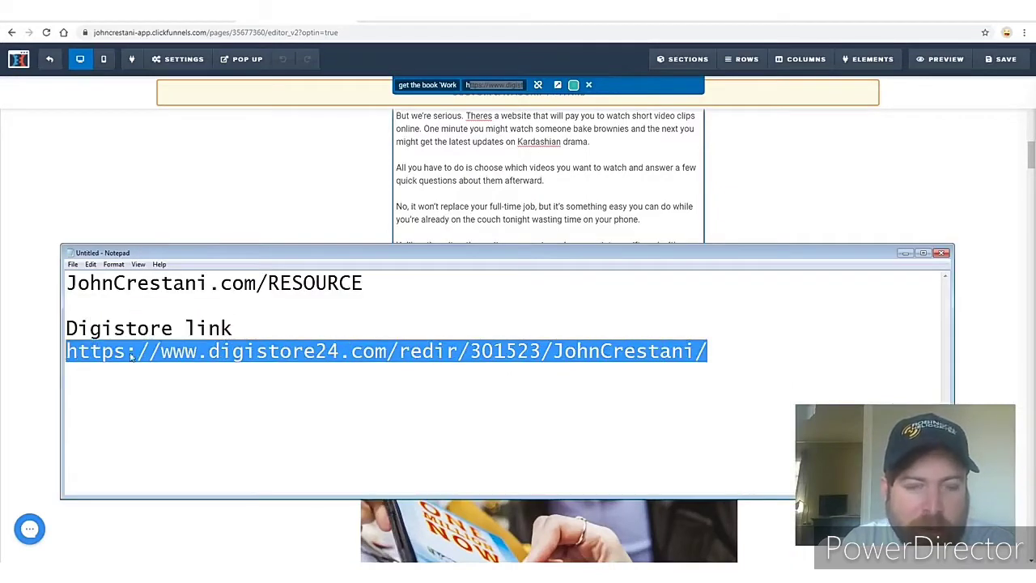
key("ctrl+c")
key("alt+Tab")
key("ctrl+v")
key("Return")
scroll(735, 248, "down", 3)
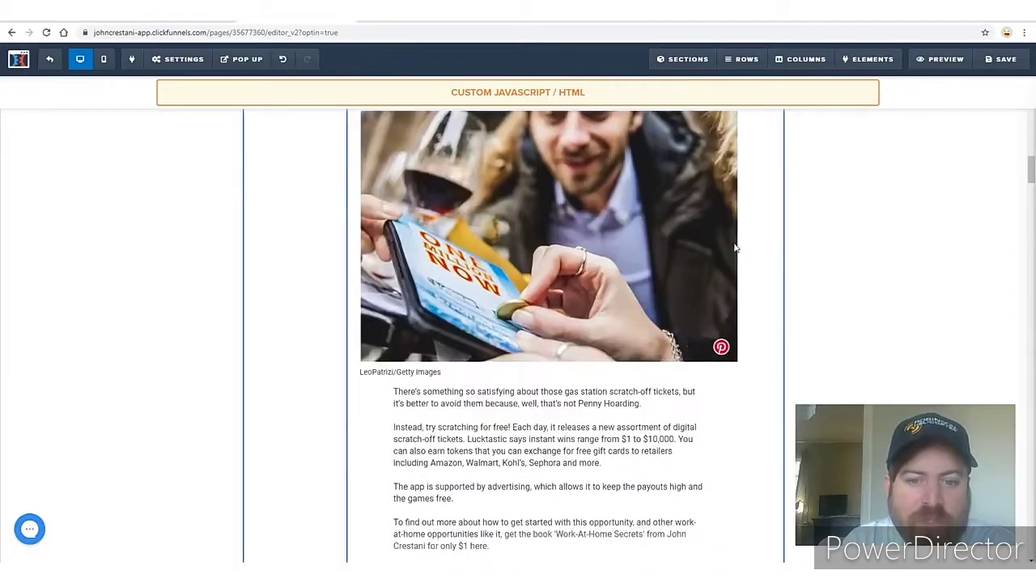
scroll(735, 249, "down", 3)
mouse_move(694, 264)
left_mouse_down()
mouse_move(562, 224)
mouse_move(769, 235)
mouse_move(380, 268)
mouse_move(586, 220)
mouse_move(704, 243)
mouse_move(453, 220)
left_mouse_up()
mouse_move(322, 128)
left_mouse_down()
mouse_move(194, 251)
mouse_move(292, 271)
left_mouse_up()
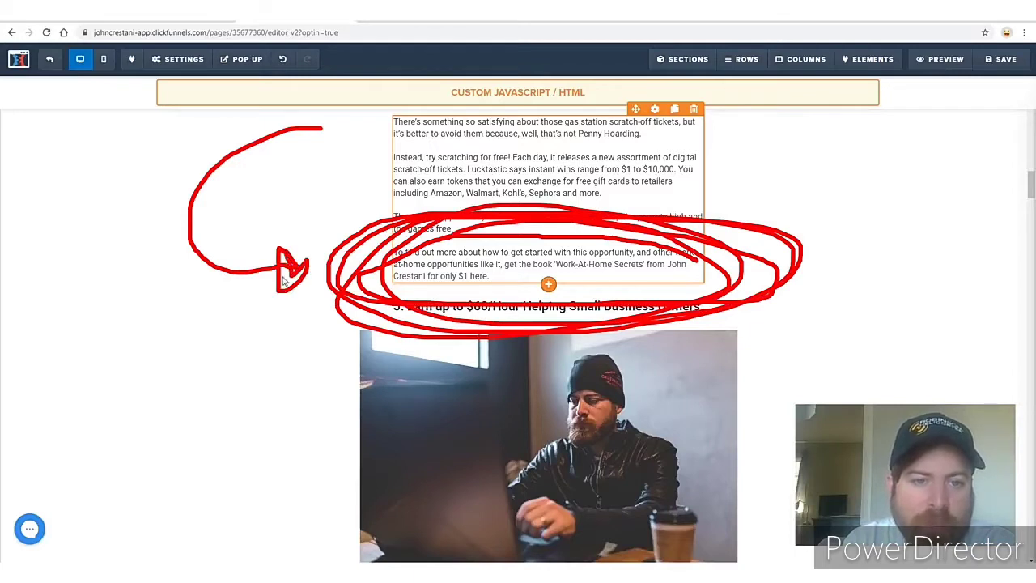
mouse_move(680, 513)
left_mouse_down()
mouse_move(939, 382)
mouse_move(821, 271)
mouse_move(844, 306)
left_mouse_up()
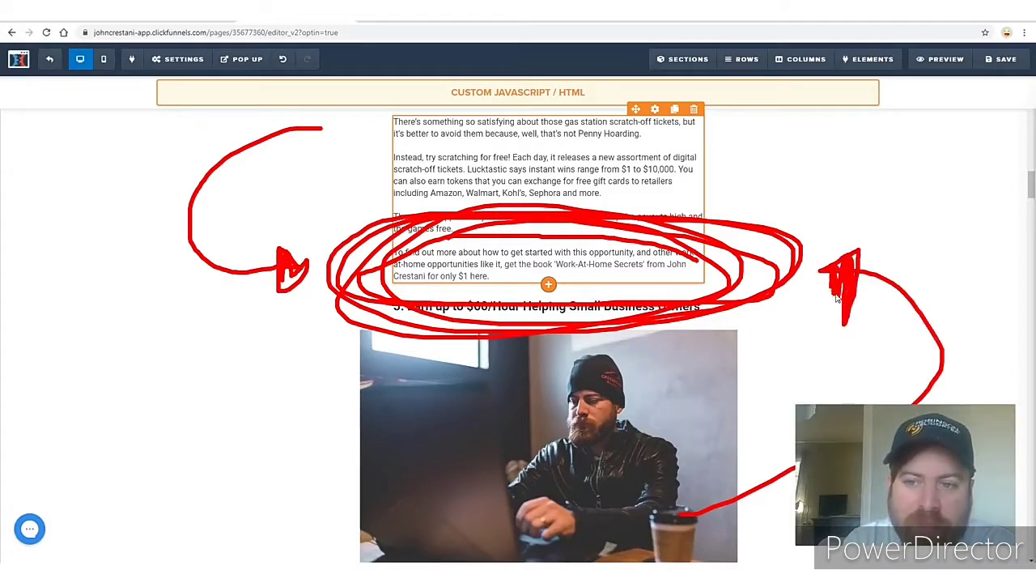
key("Escape")
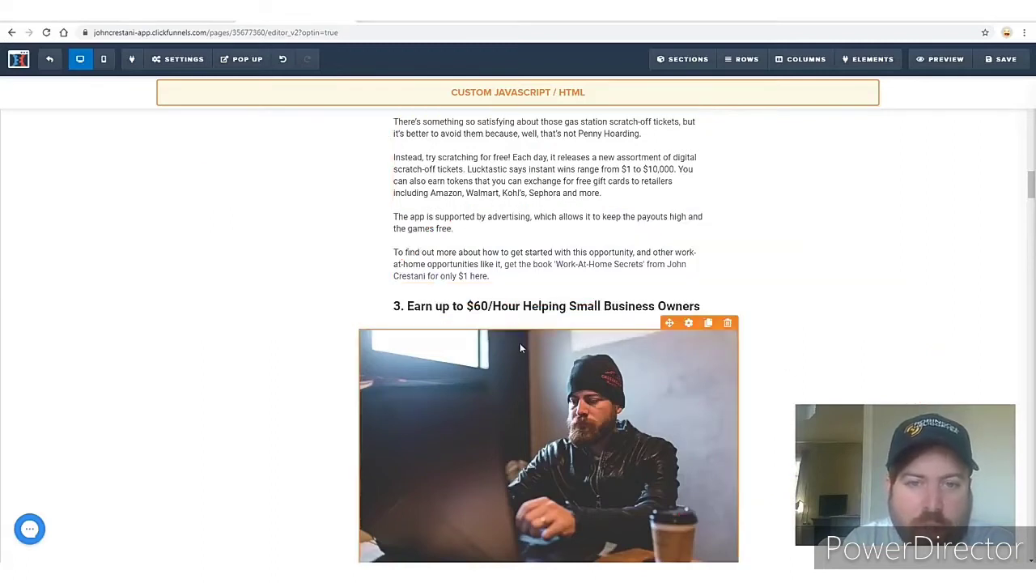
- Open the link settings of the book link in section 2 to view its URL, and close them
left_click(565, 266)
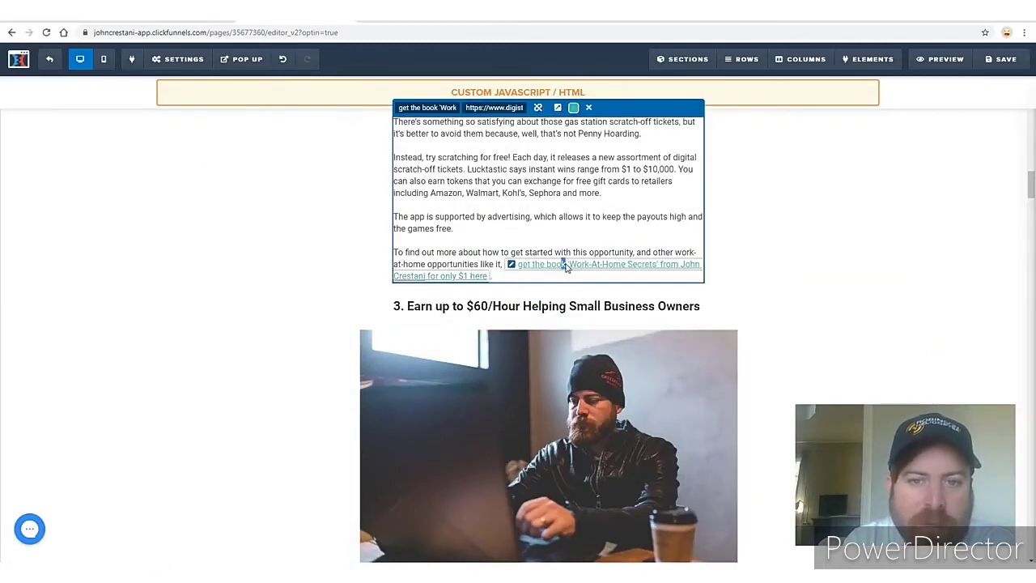
left_click(494, 111)
left_click(841, 233)
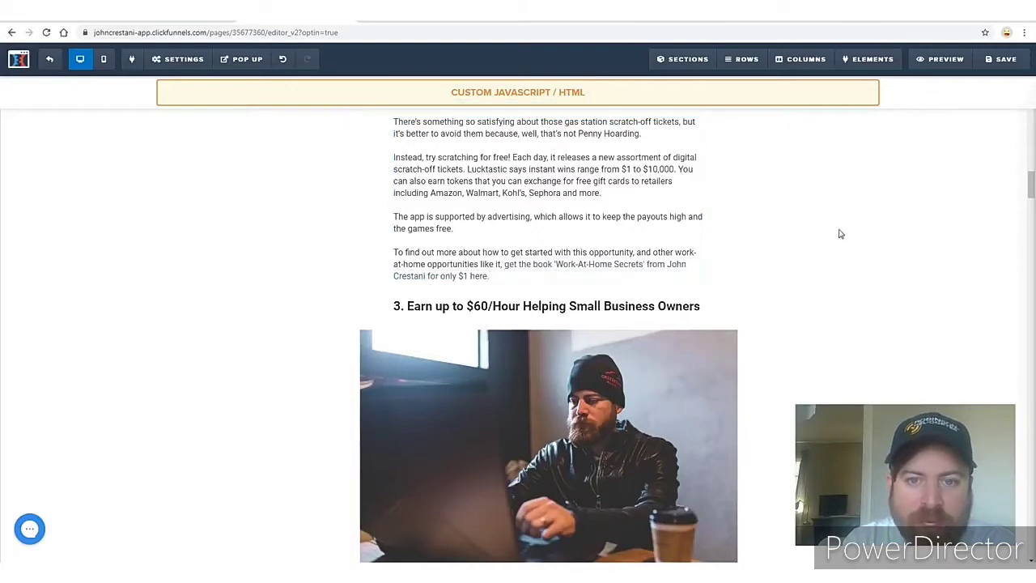
- Make the book link text at the end of section 2 bold
scroll(855, 270, "down", 2)
scroll(837, 259, "up", 2)
left_click(548, 276)
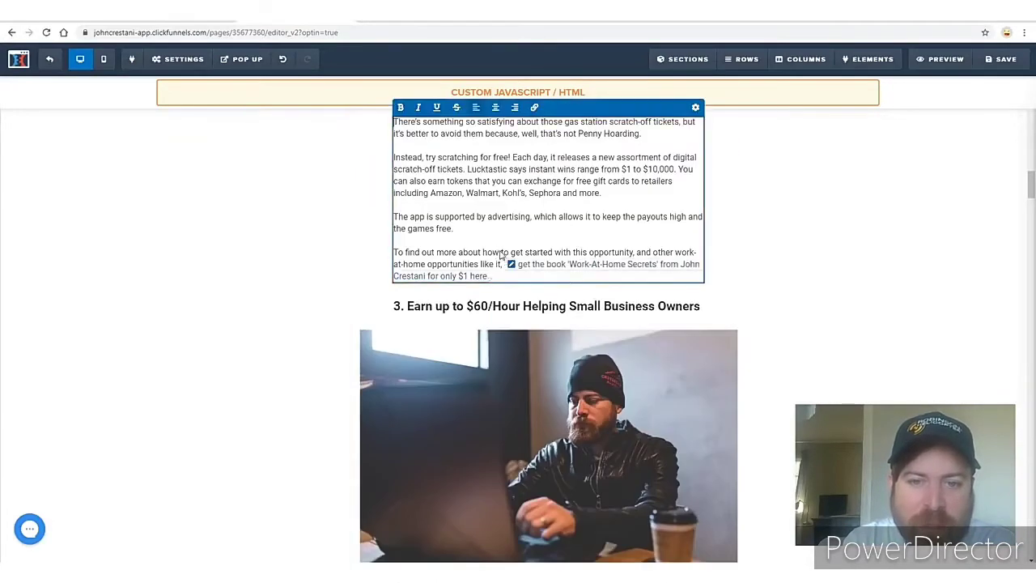
left_click_drag(489, 276, 521, 272)
left_click(752, 270)
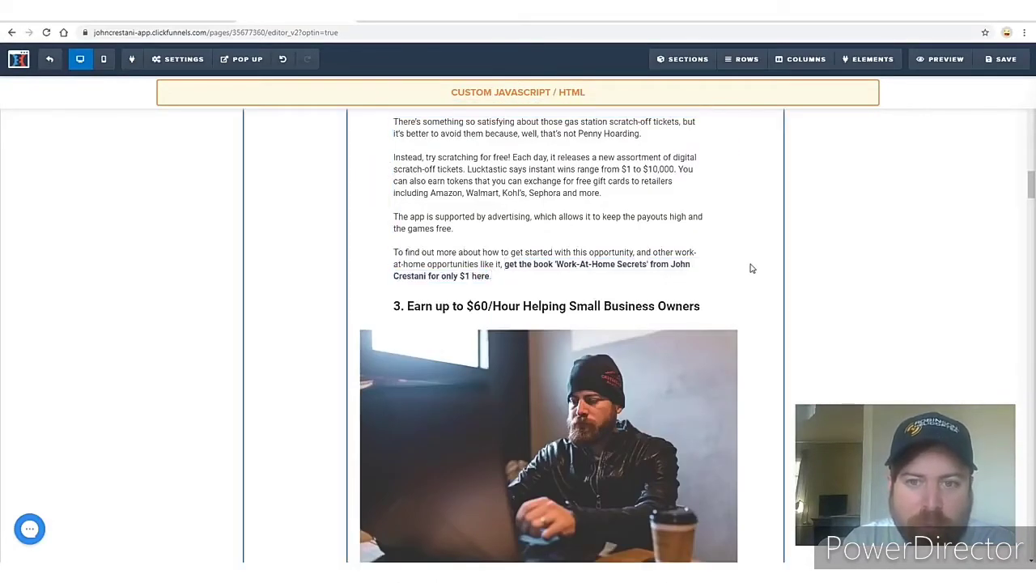
- Open the URL of the 'Work-At-Home Secrets' link in section 3 and look through the following sections for more book links
scroll(668, 261, "down", 5)
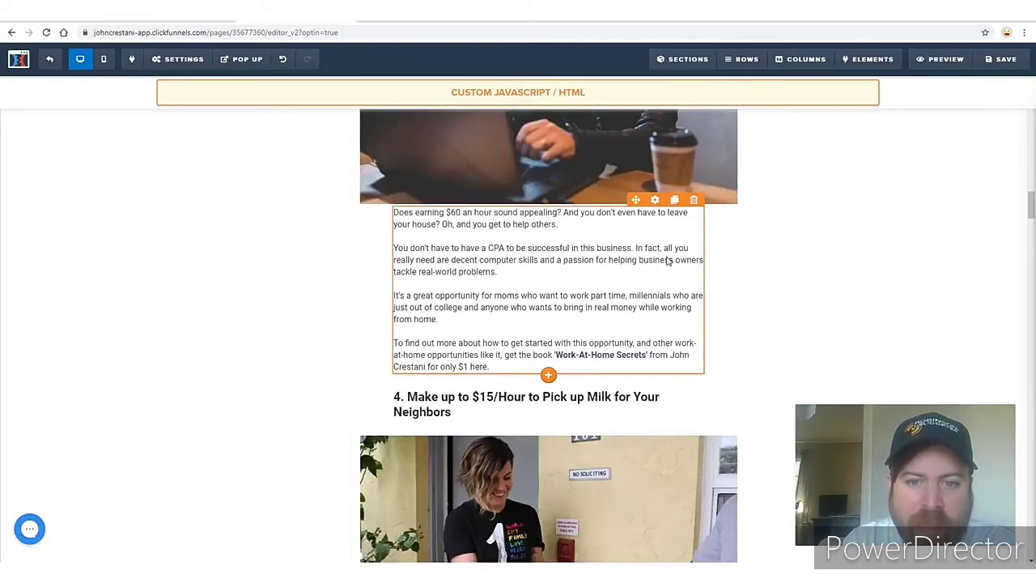
left_click(595, 354)
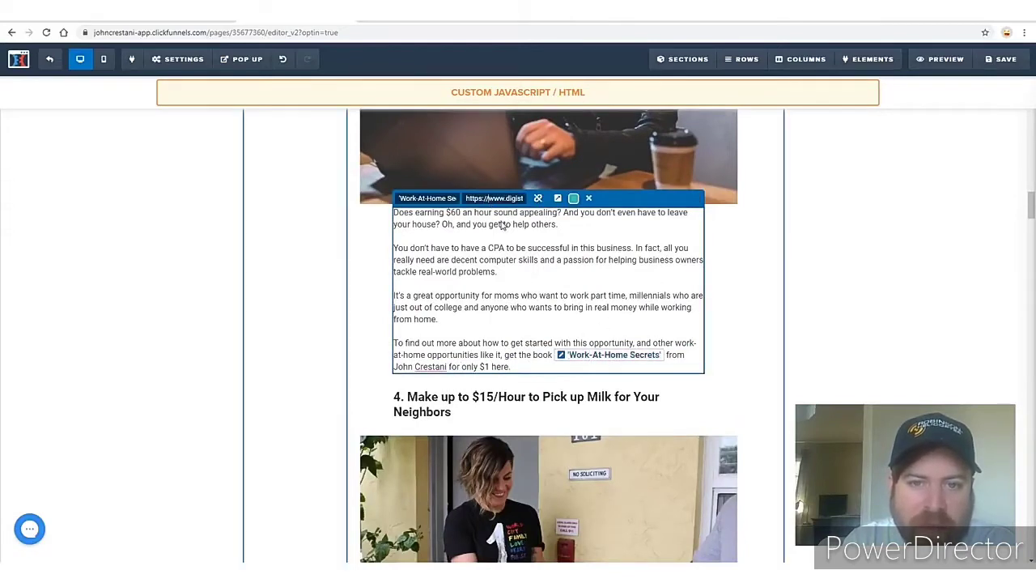
scroll(665, 223, "down", 7)
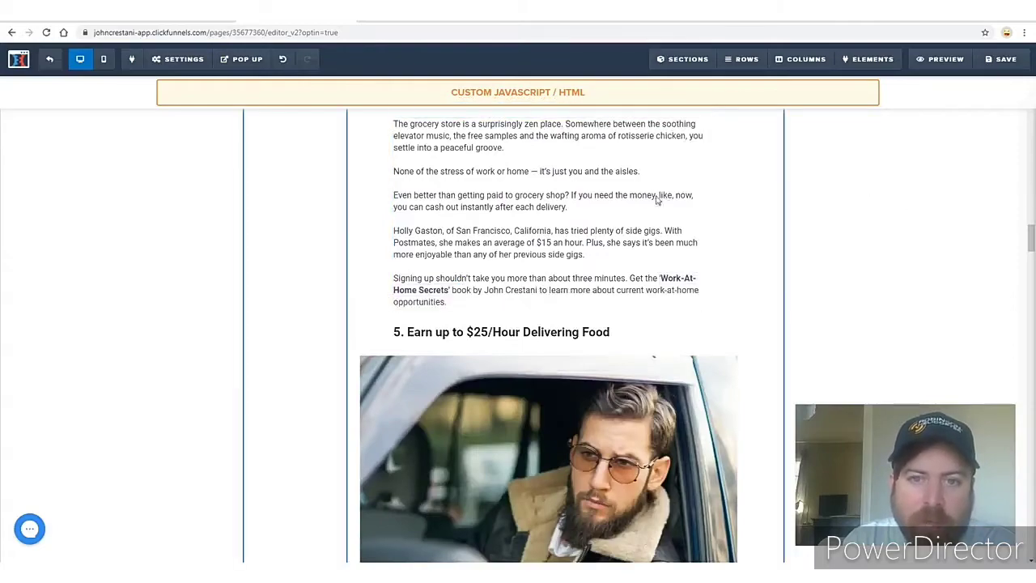
scroll(669, 208, "up", 4)
scroll(539, 251, "down", 15)
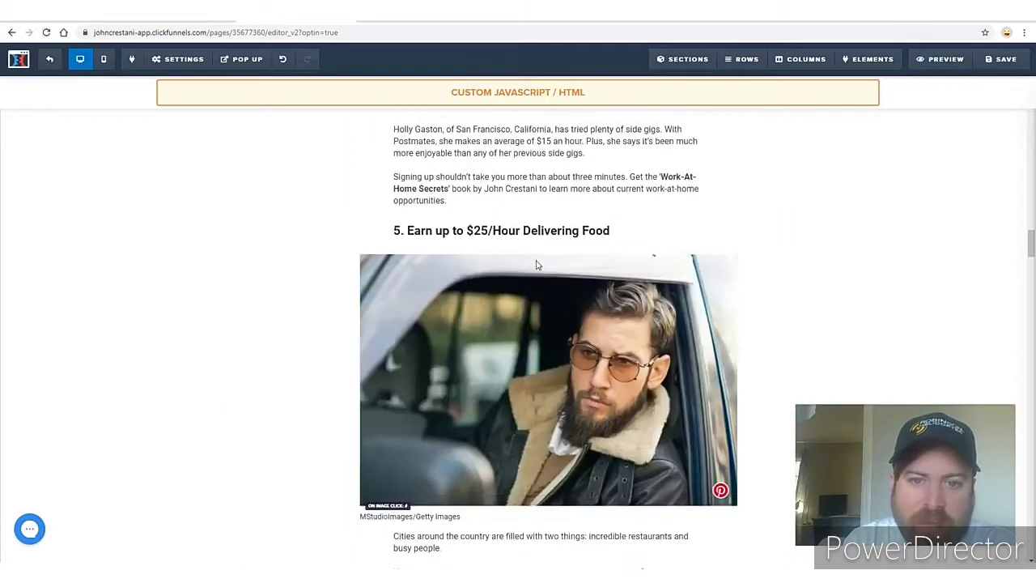
scroll(513, 216, "up", 2)
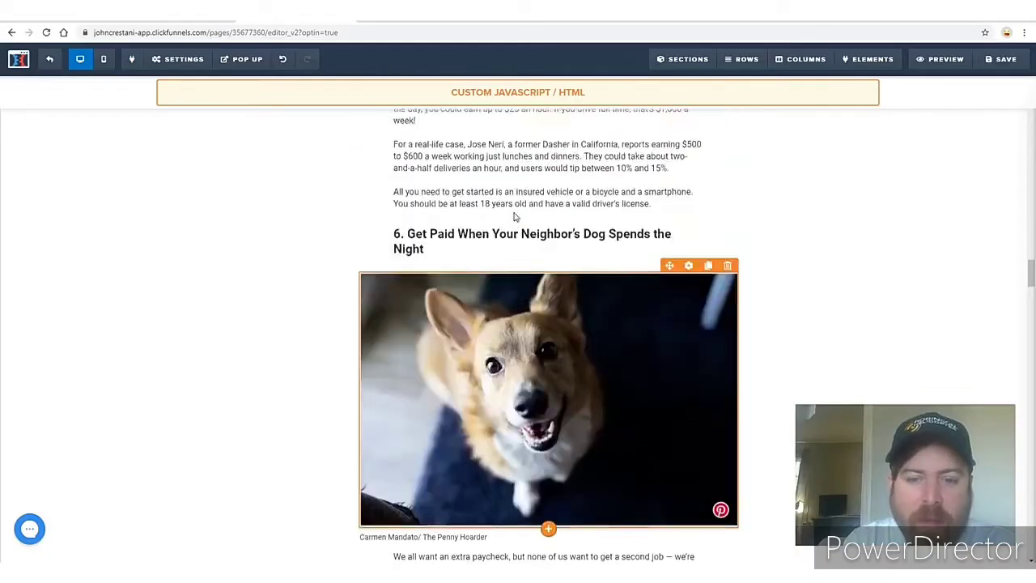
scroll(520, 227, "down", 5)
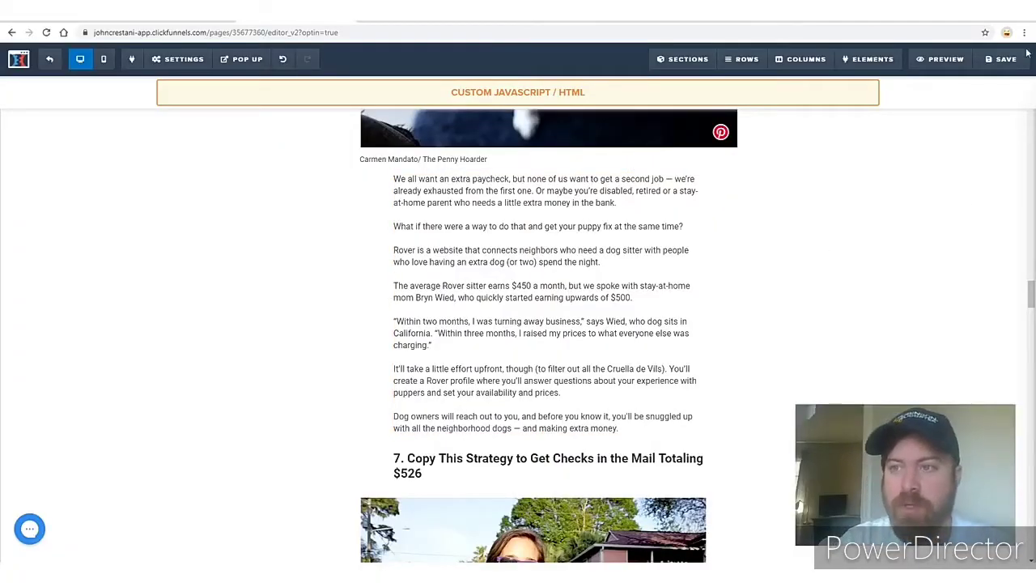
left_click_drag(971, 82, 1029, 85)
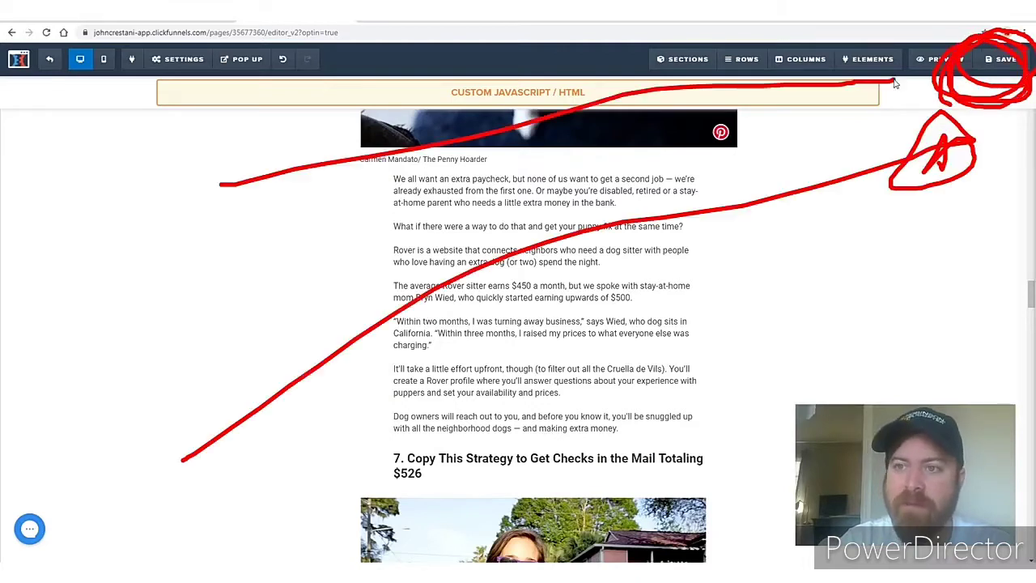
left_click_drag(893, 82, 888, 85)
left_click_drag(963, 402, 1017, 164)
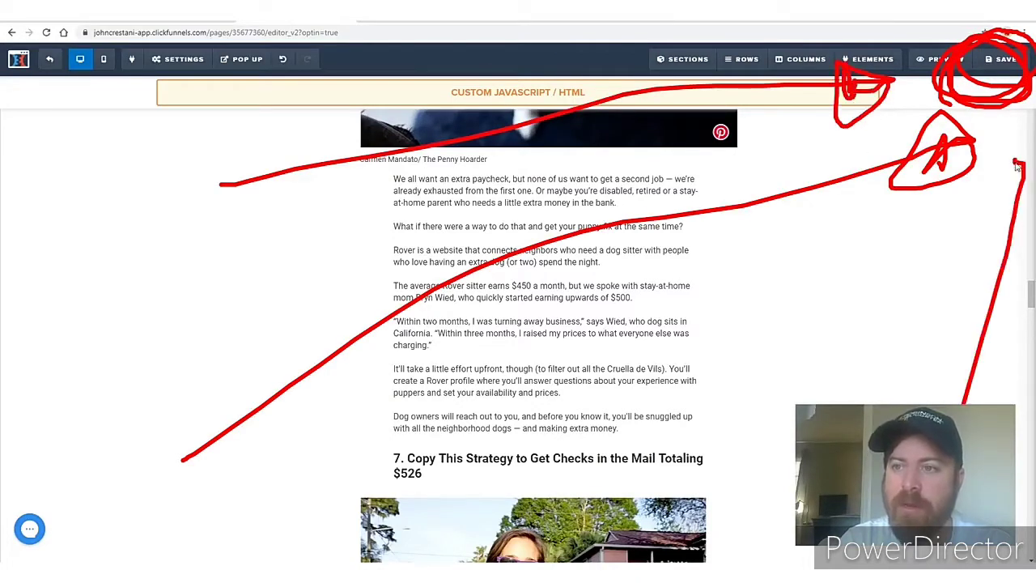
key("Escape")
- Save the page and exit the editor to the Bizopp Listicle step overview
left_click(1001, 60)
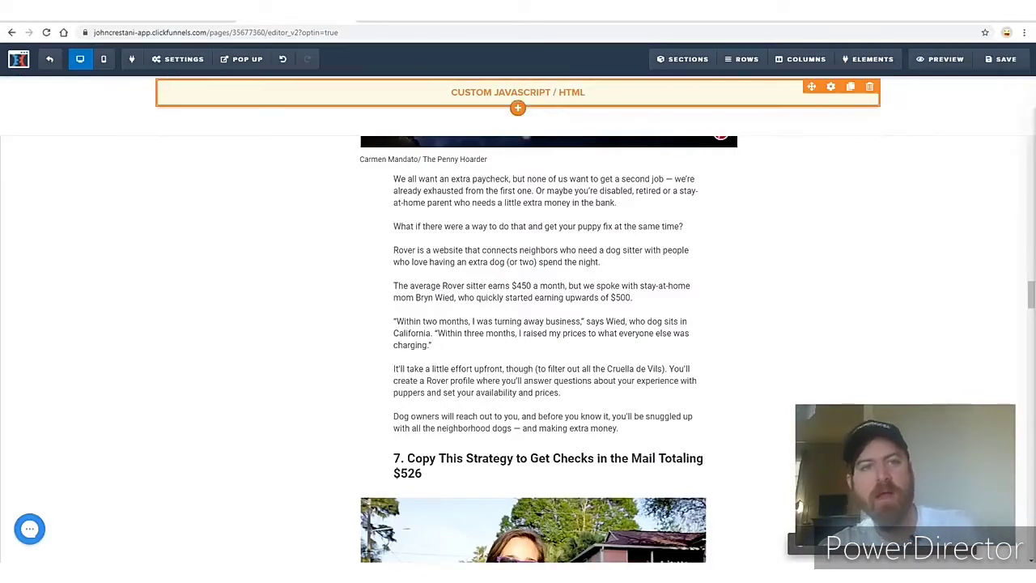
mouse_move(79, 71)
left_mouse_down()
mouse_move(21, 44)
mouse_move(81, 47)
mouse_move(46, 95)
mouse_move(65, 30)
mouse_move(33, 47)
left_mouse_up()
mouse_move(279, 421)
left_mouse_down()
mouse_move(76, 116)
mouse_move(65, 178)
mouse_move(95, 122)
left_mouse_up()
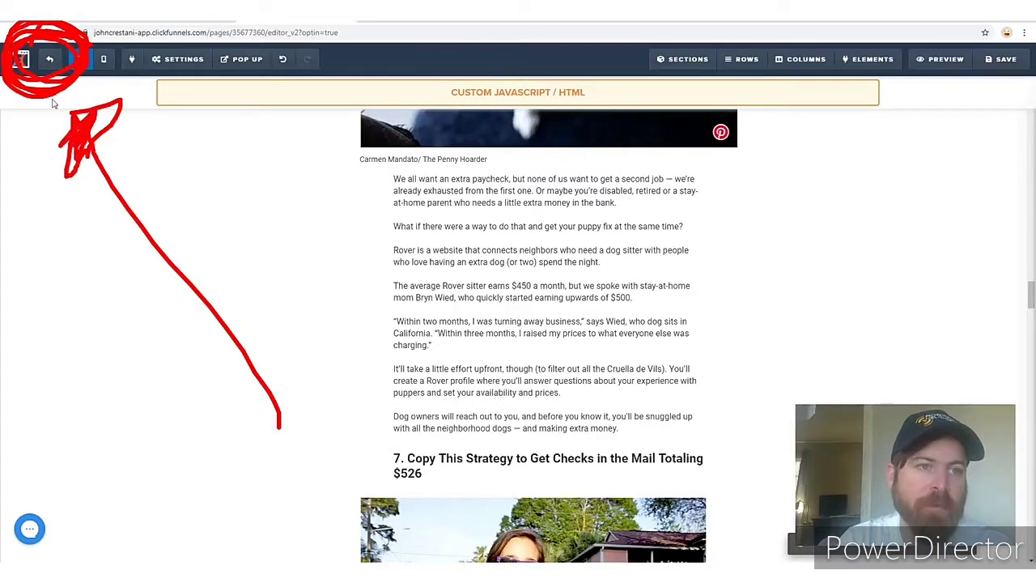
key("Escape")
left_click(50, 59)
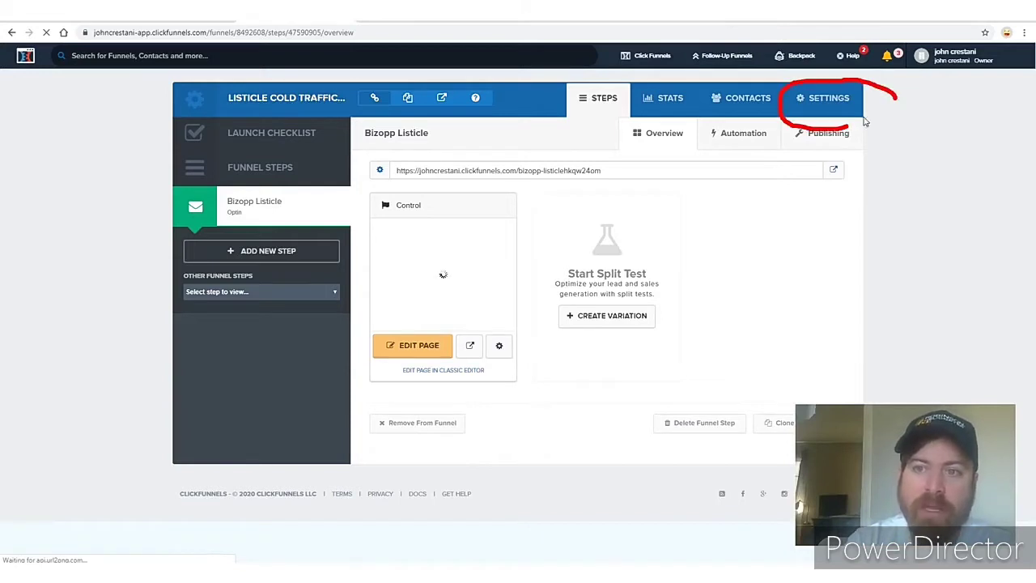
mouse_move(865, 120)
left_mouse_down()
mouse_move(810, 77)
mouse_move(890, 121)
mouse_move(810, 146)
mouse_move(778, 73)
left_mouse_up()
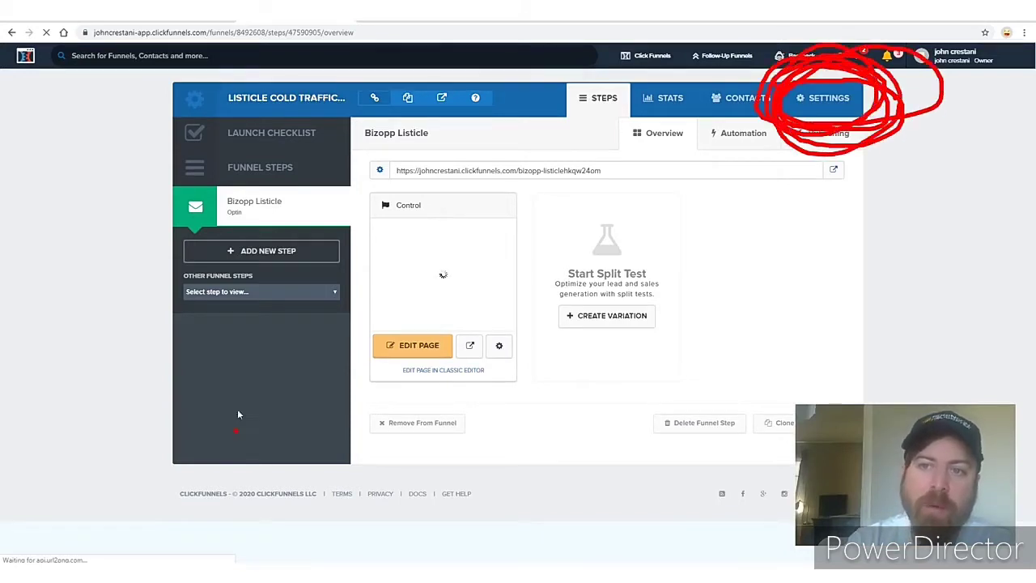
left_click_drag(236, 431, 706, 120)
left_click_drag(651, 169, 662, 139)
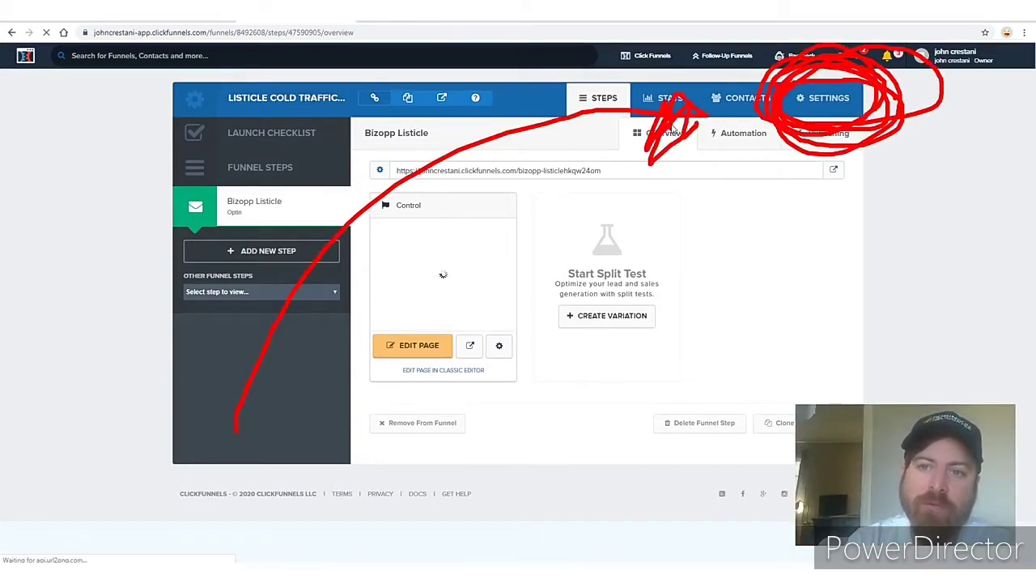
mouse_move(665, 458)
left_mouse_down()
mouse_move(890, 259)
mouse_move(831, 233)
mouse_move(897, 212)
left_mouse_up()
- Open the funnel's settings and locate the Domain field with its Add/Edit Domains option
key("Escape")
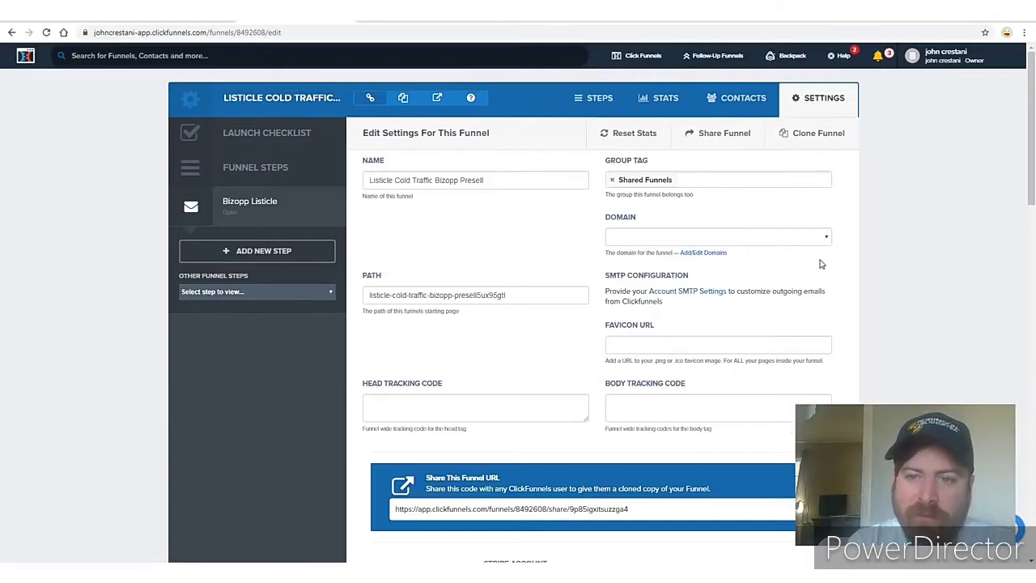
key("ctrl+plus")
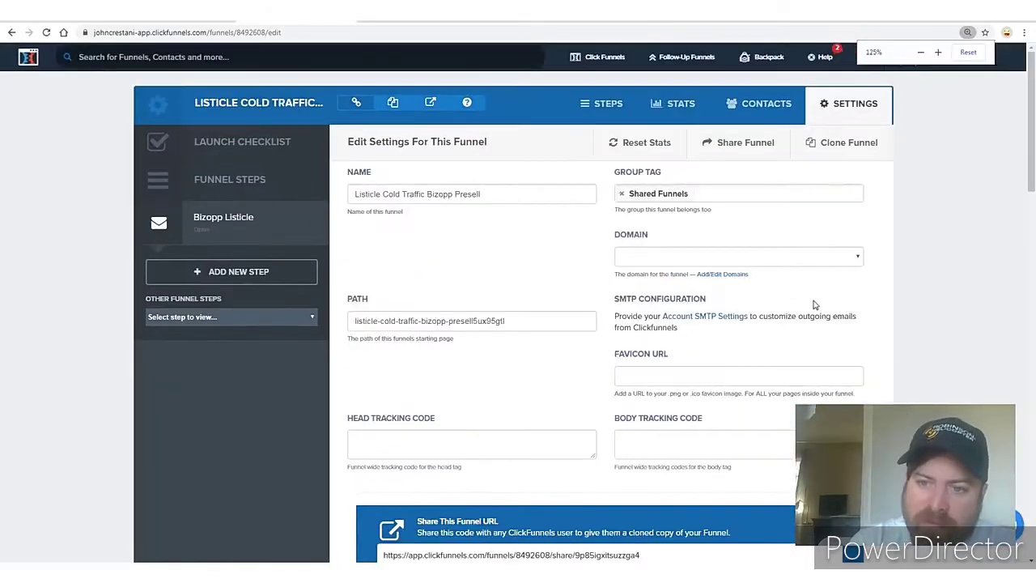
key("ctrl+plus")
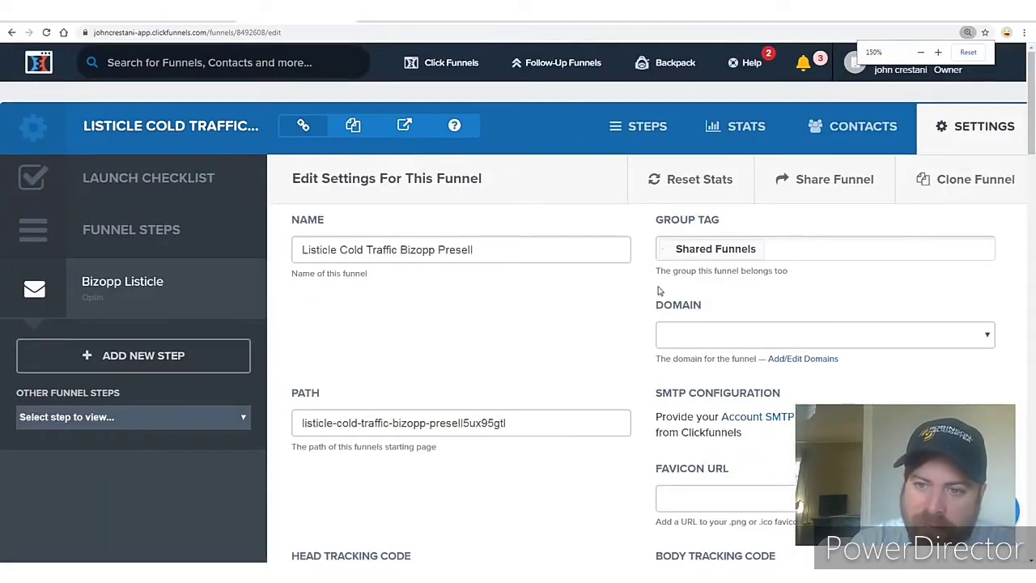
left_click_drag(656, 304, 713, 306)
mouse_move(890, 366)
left_mouse_down()
mouse_move(755, 338)
mouse_move(875, 374)
mouse_move(761, 391)
mouse_move(834, 320)
mouse_move(866, 387)
mouse_move(782, 400)
mouse_move(813, 401)
mouse_move(757, 340)
mouse_move(882, 361)
mouse_move(725, 386)
left_mouse_up()
mouse_move(225, 433)
left_mouse_down()
mouse_move(705, 350)
mouse_move(648, 377)
mouse_move(676, 385)
left_mouse_up()
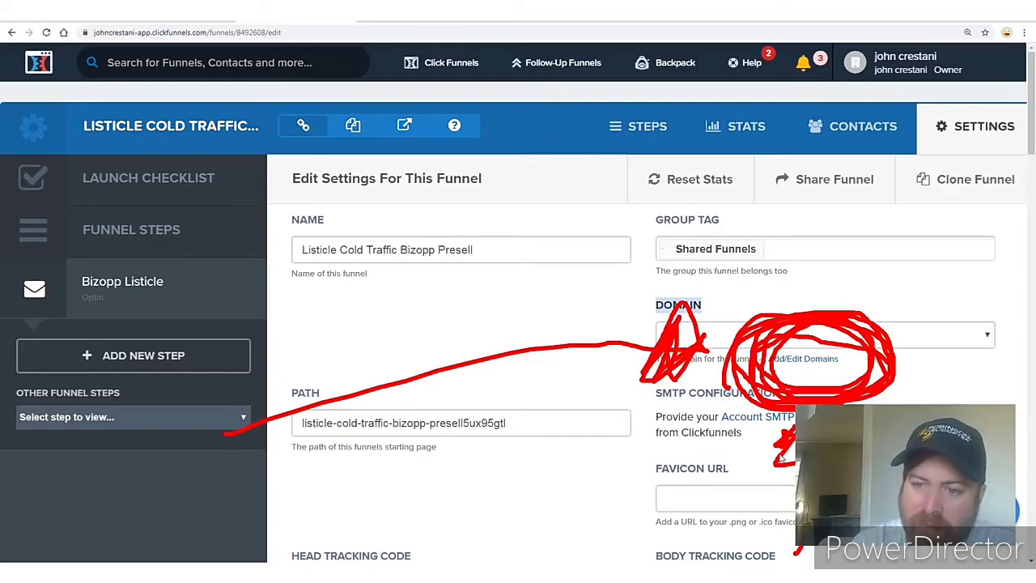
- Open the account's domain list from the funnel settings, review the existing domains and start adding a new domain
left_click(804, 358)
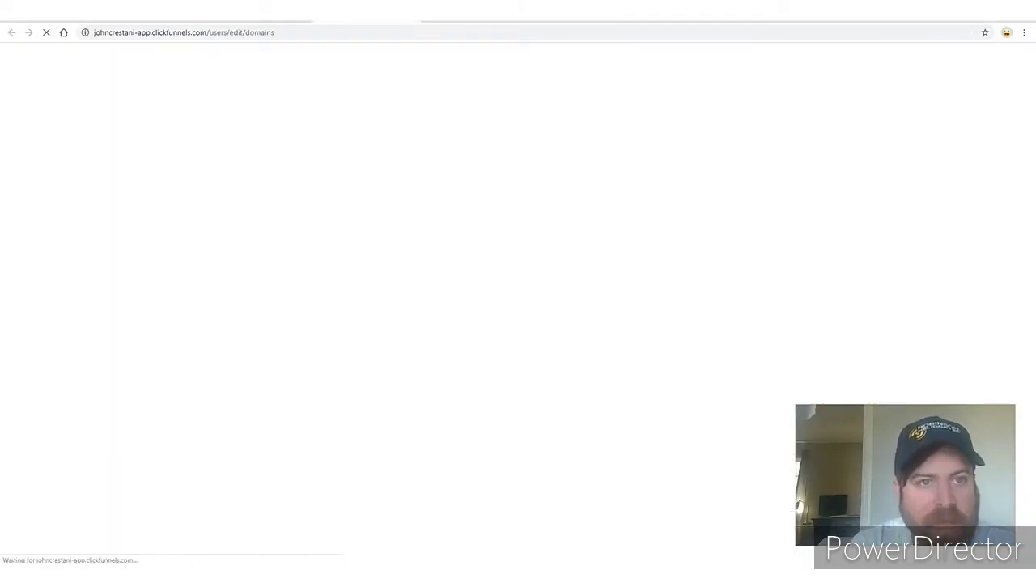
scroll(782, 317, "down", 3)
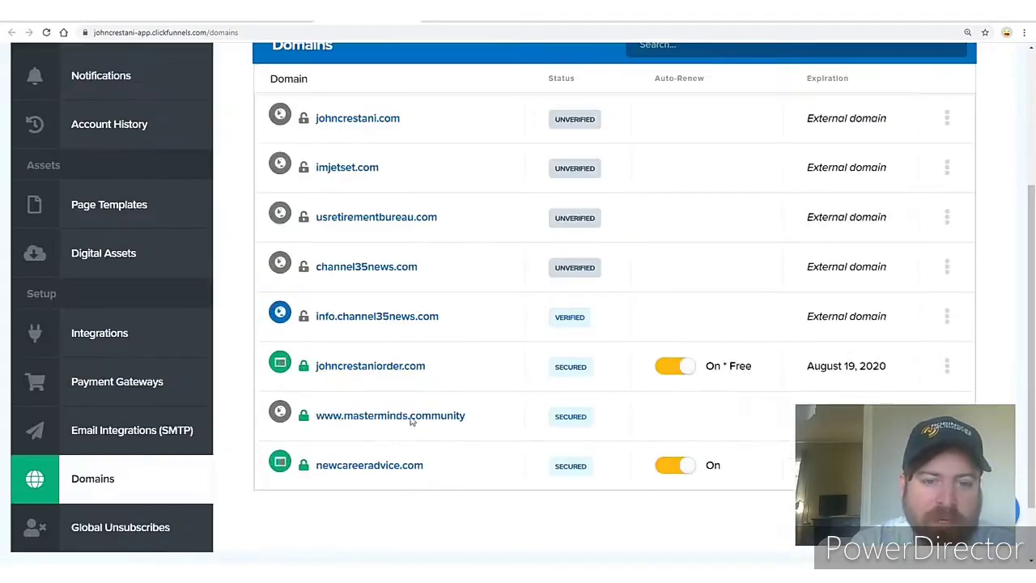
scroll(782, 316, "up", 3)
mouse_move(867, 130)
left_mouse_down()
mouse_move(928, 210)
mouse_move(834, 162)
mouse_move(914, 212)
mouse_move(992, 203)
mouse_move(833, 223)
mouse_move(792, 179)
mouse_move(816, 179)
left_mouse_up()
left_click_drag(897, 263, 918, 281)
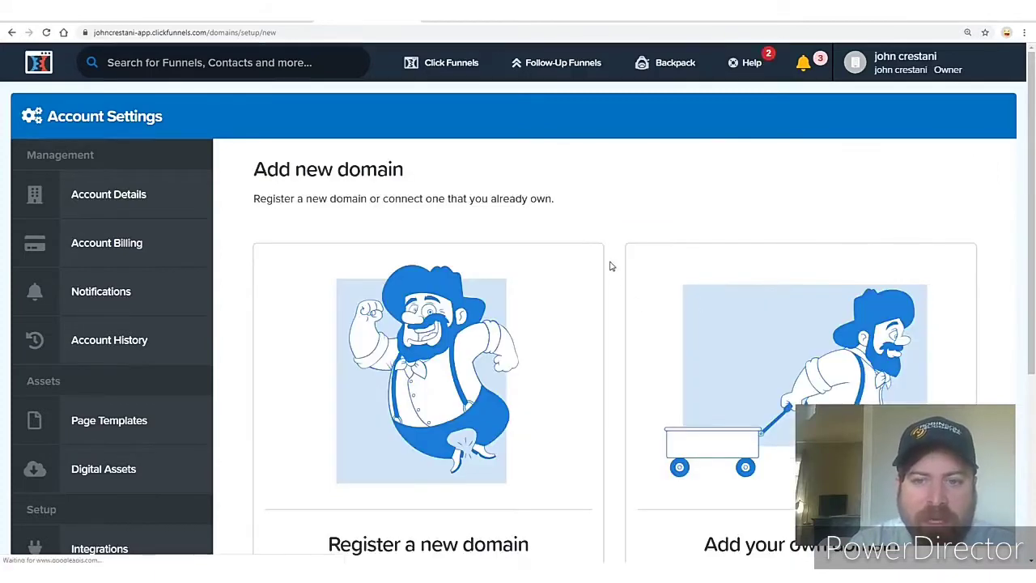
- Choose to register a new domain and open the search for available domains
key("ctrl+0")
mouse_move(578, 154)
left_mouse_down()
mouse_move(335, 527)
mouse_move(162, 520)
mouse_move(166, 150)
mouse_move(635, 170)
left_mouse_up()
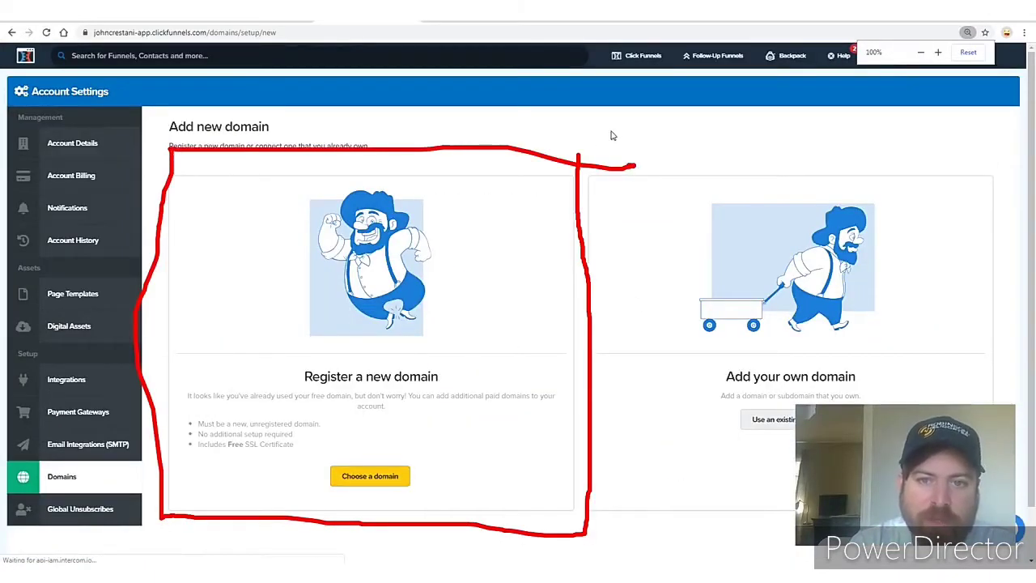
left_click_drag(613, 132, 556, 513)
mouse_move(883, 67)
left_mouse_down()
mouse_move(652, 157)
mouse_move(665, 255)
left_mouse_up()
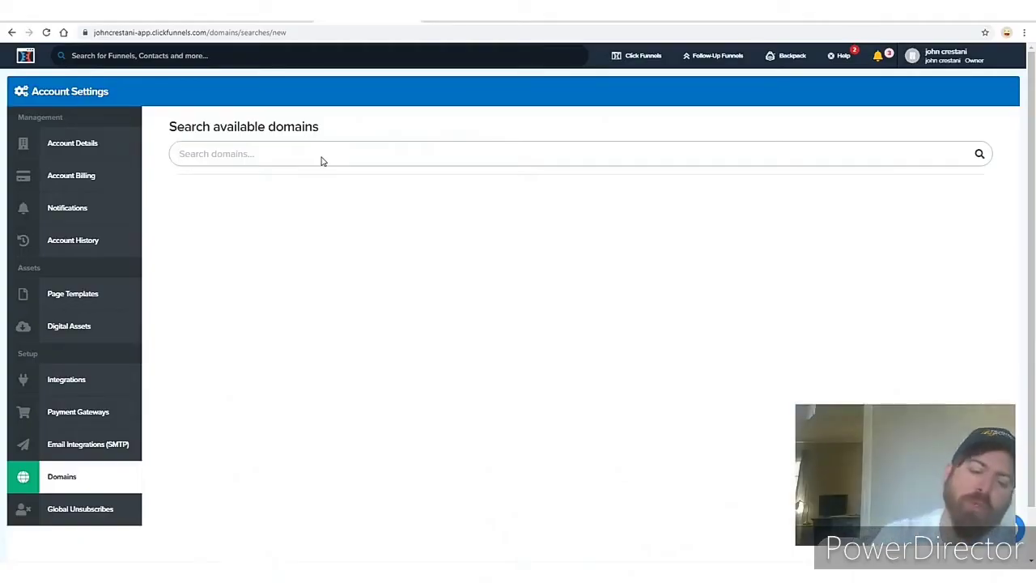
- Search the available domains for the account owner's full name and for johnworknews, and examine the price of the .com option
type("ohncres")
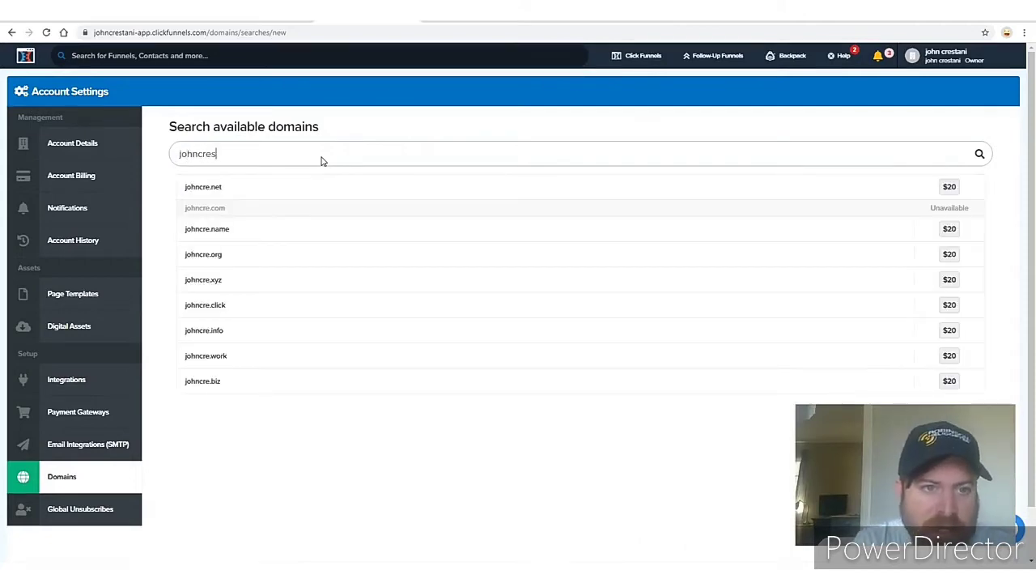
type("tani")
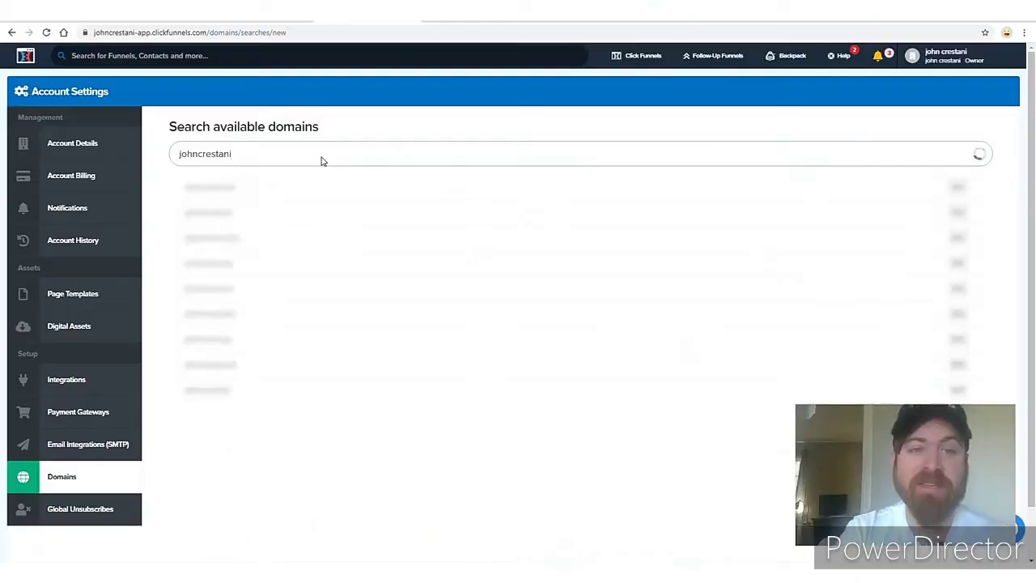
key("ctrl+a")
type("joh")
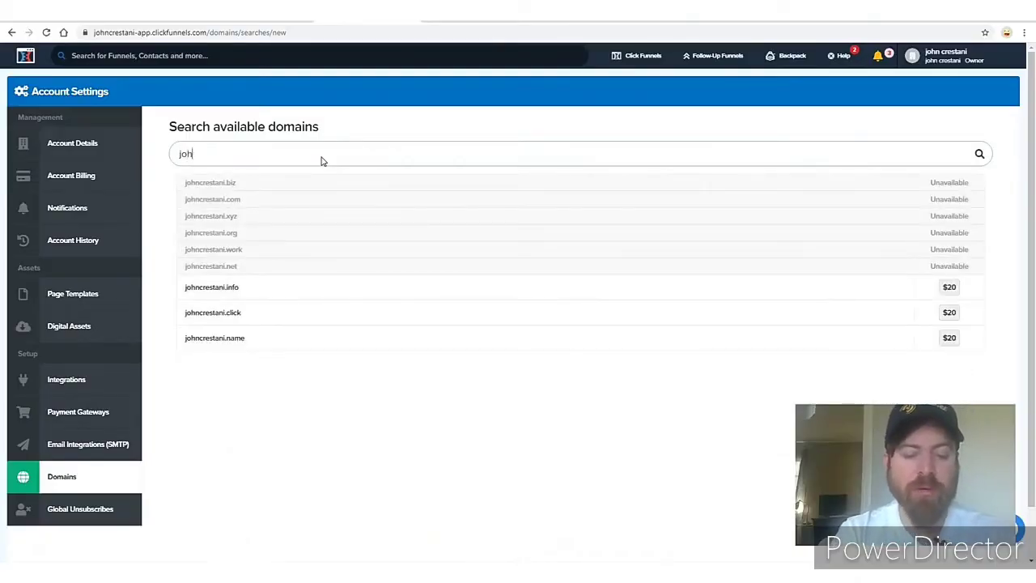
type("nworknews")
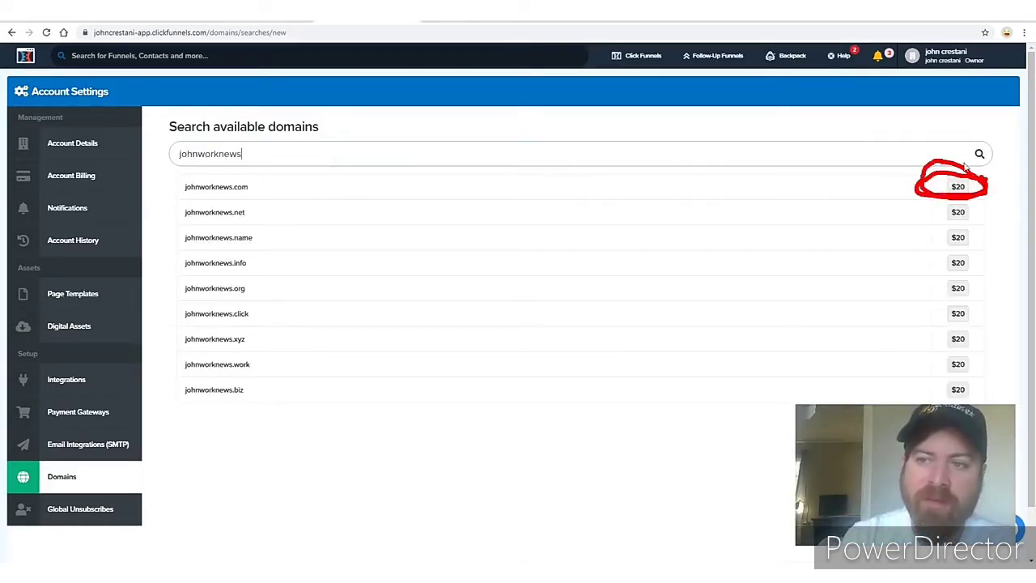
mouse_move(965, 167)
left_mouse_down()
mouse_move(996, 191)
mouse_move(937, 167)
mouse_move(928, 204)
left_mouse_up()
left_click_drag(864, 189, 867, 170)
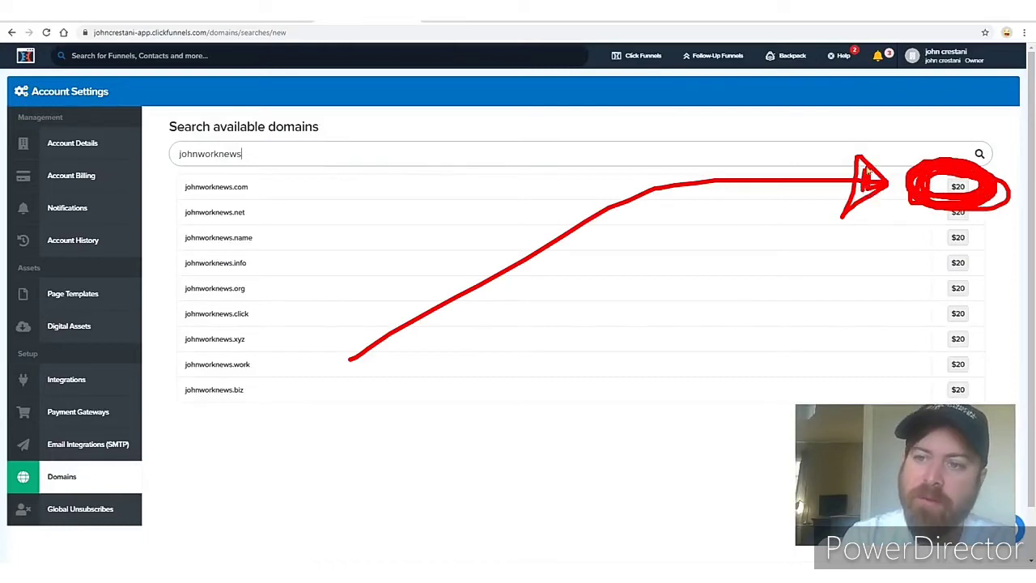
left_click_drag(908, 352, 981, 257)
left_click_drag(605, 442, 896, 272)
key("Escape")
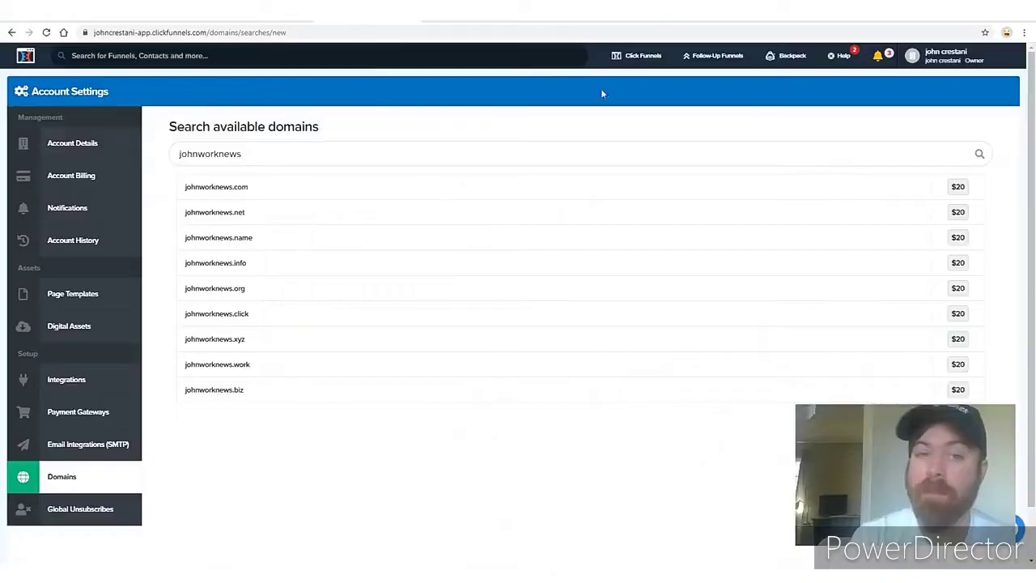
- Leave the domain registration, reopen the Listicle Cold Traffic funnel from the funnel list and open its settings
key("alt+Left")
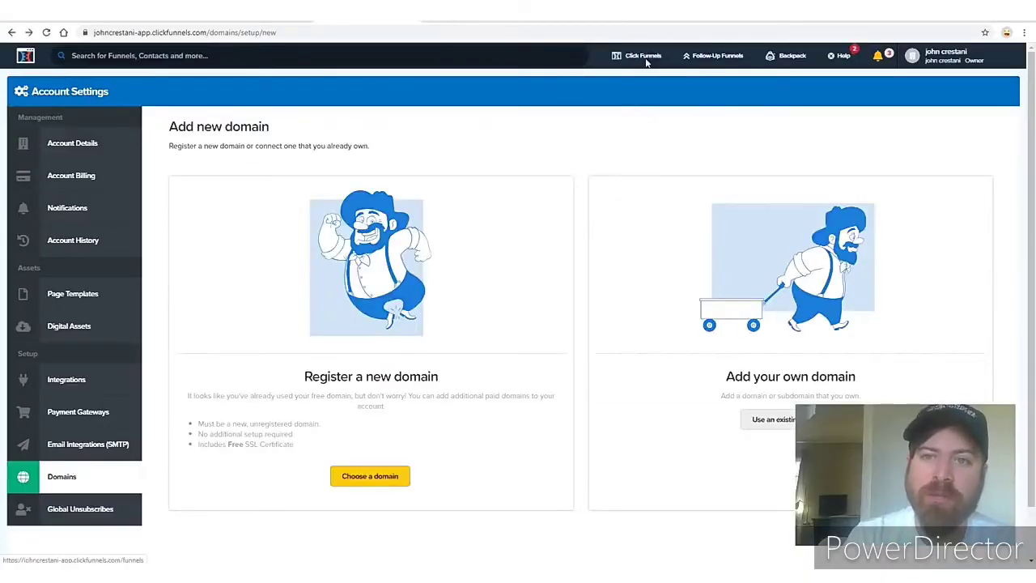
mouse_move(677, 52)
left_click_drag(606, 51, 593, 89)
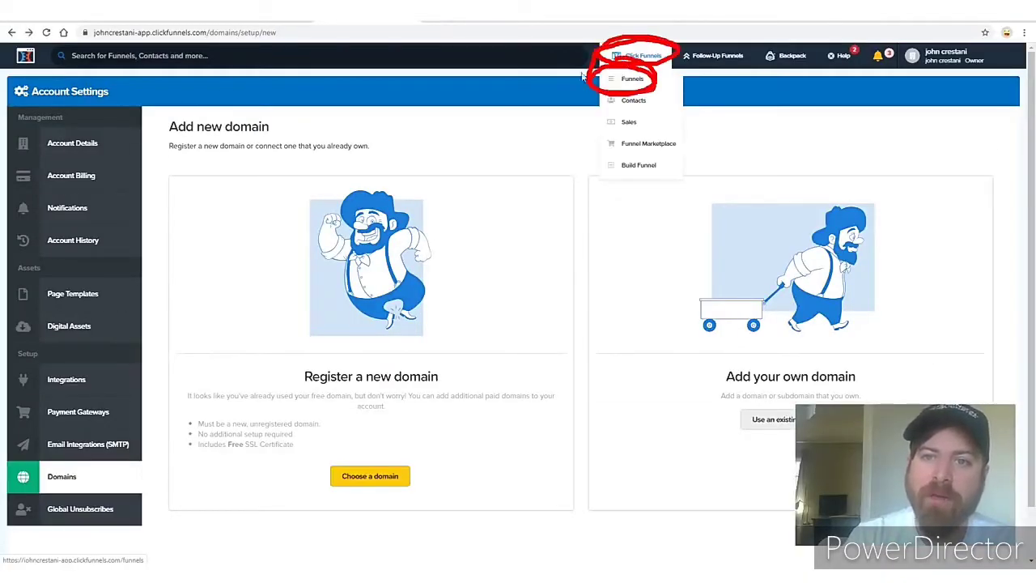
left_click(634, 79)
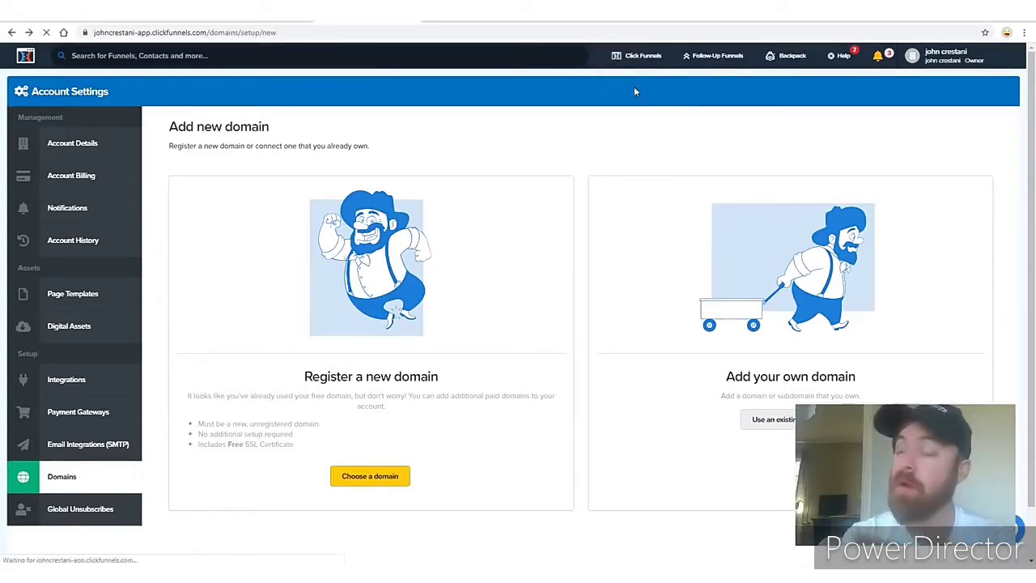
key("ctrl+plus")
key("ctrl+plus")
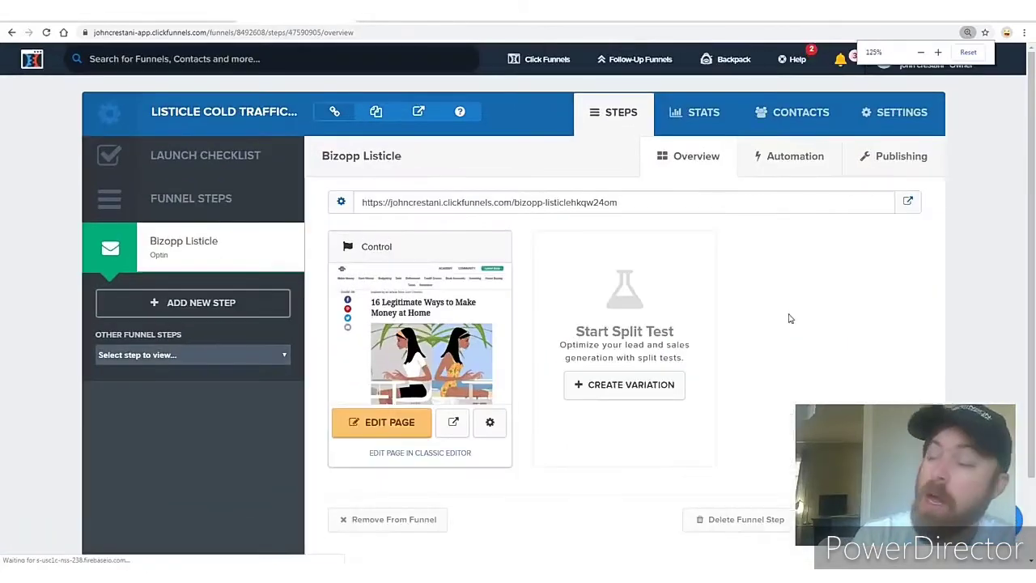
mouse_move(68, 69)
left_mouse_down()
mouse_move(104, 445)
mouse_move(799, 489)
mouse_move(922, 104)
mouse_move(26, 93)
left_mouse_up()
mouse_move(939, 123)
left_mouse_down()
mouse_move(855, 137)
mouse_move(838, 84)
mouse_move(963, 121)
mouse_move(838, 144)
left_mouse_up()
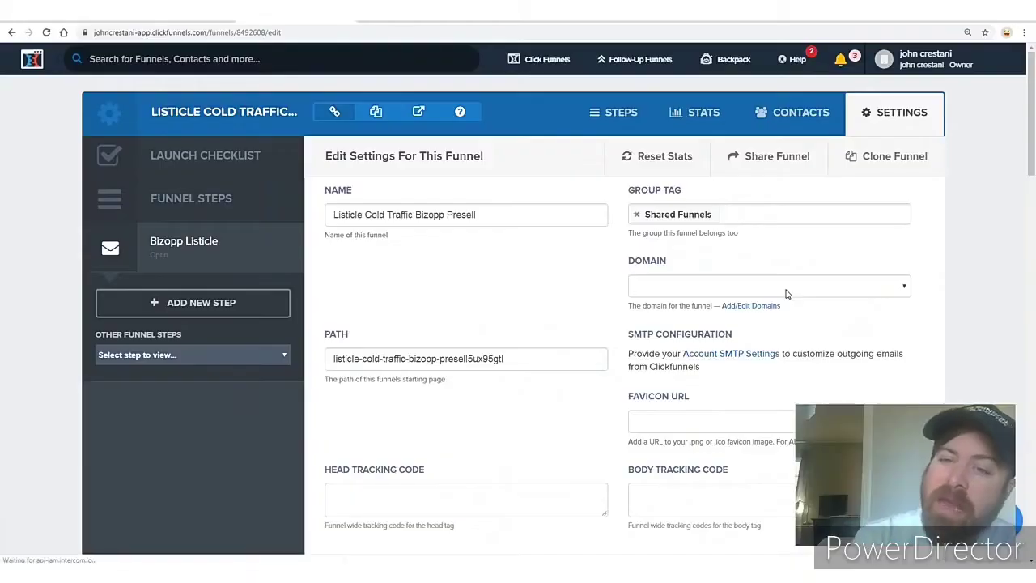
- Set the funnel's domain to newcareeradvice.com
scroll(810, 267, "down", 1)
mouse_move(931, 223)
left_mouse_down()
mouse_move(659, 187)
mouse_move(613, 256)
mouse_move(939, 260)
left_mouse_up()
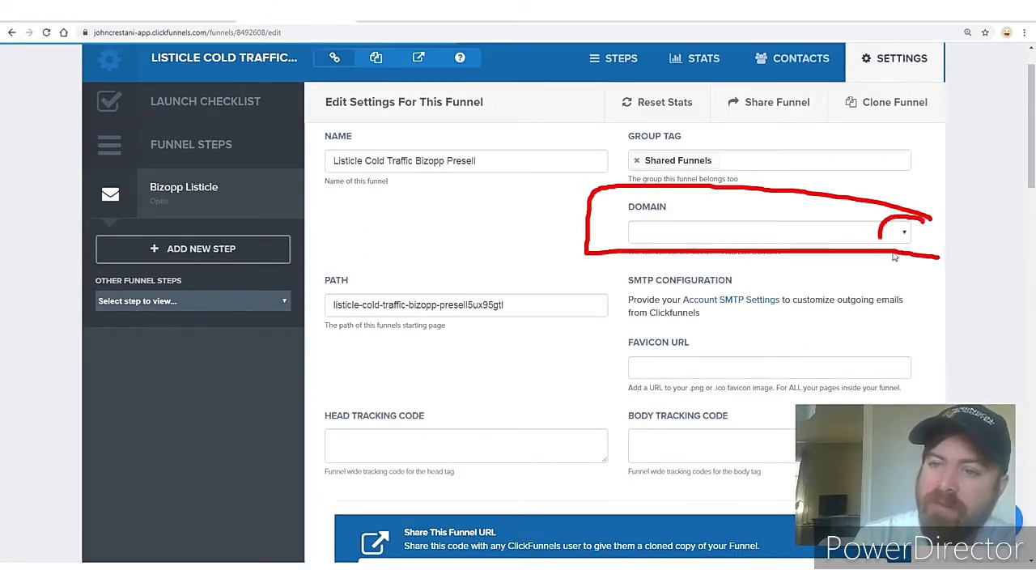
mouse_move(882, 235)
left_mouse_down()
mouse_move(879, 223)
mouse_move(939, 235)
mouse_move(918, 271)
mouse_move(886, 269)
left_mouse_up()
left_click(895, 234)
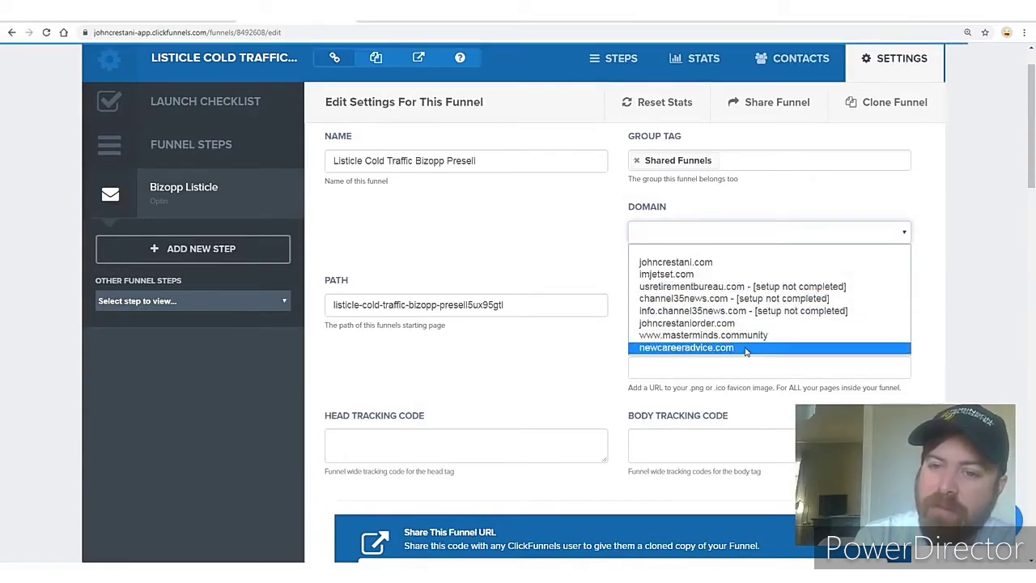
mouse_move(760, 340)
left_mouse_down()
mouse_move(627, 342)
mouse_move(760, 365)
left_mouse_up()
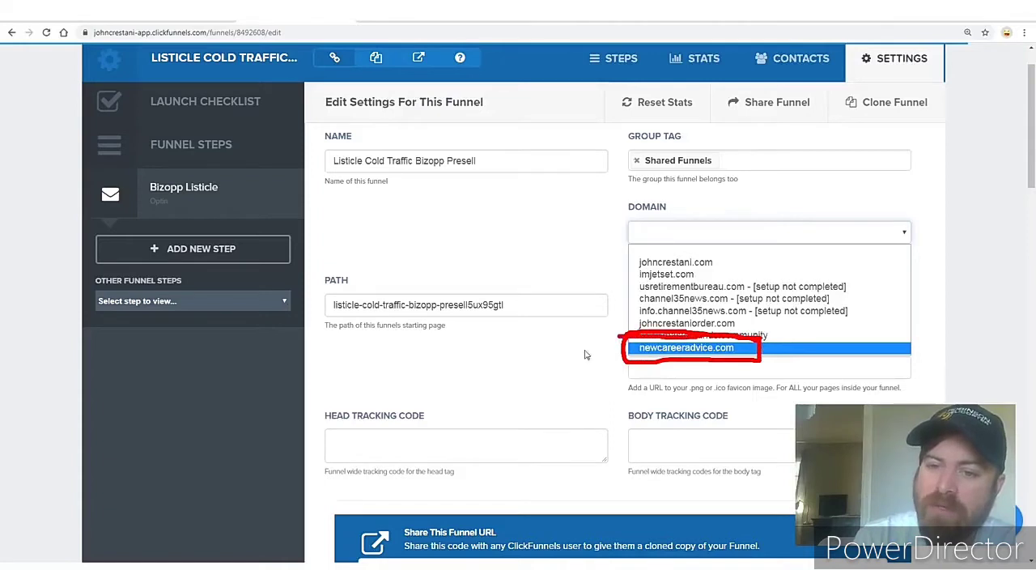
mouse_move(582, 144)
left_mouse_down()
mouse_move(443, 299)
mouse_move(628, 344)
left_mouse_up()
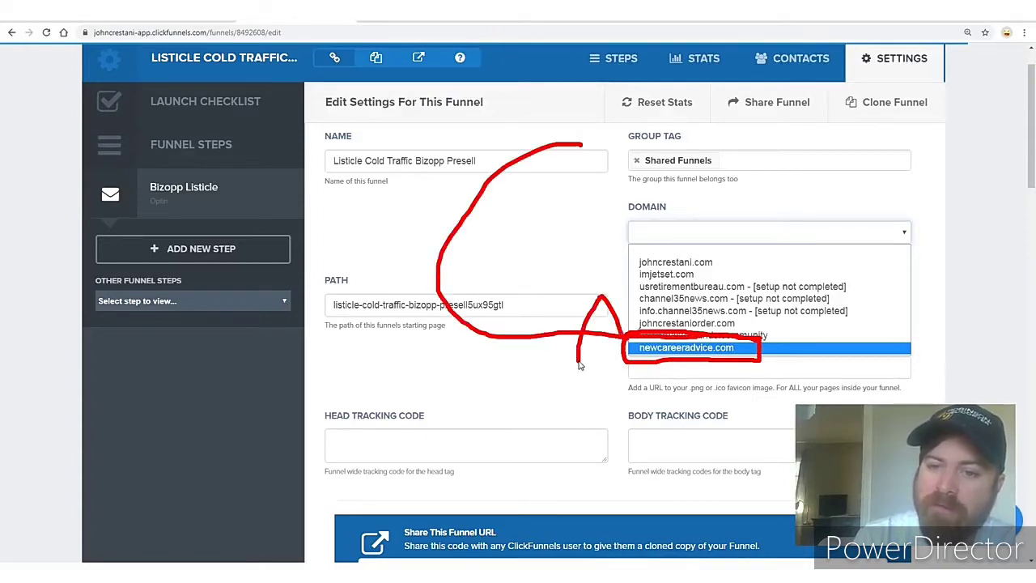
left_click_drag(580, 366, 596, 327)
left_click(853, 348)
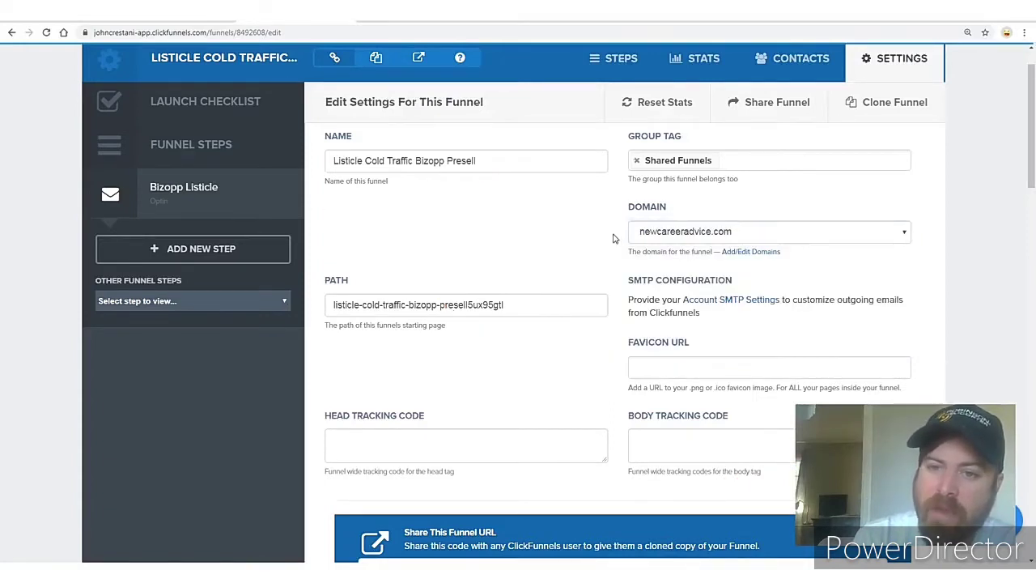
- Save the funnel settings with the Save option at the end of the page
left_click_drag(1024, 163, 1024, 532)
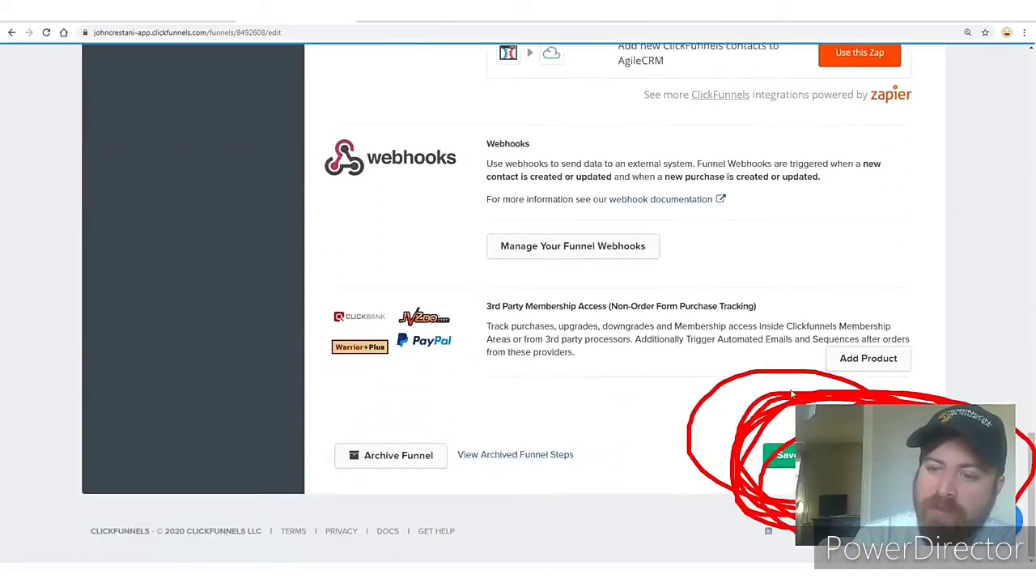
left_click_drag(732, 478, 955, 401)
left_click_drag(742, 163, 677, 496)
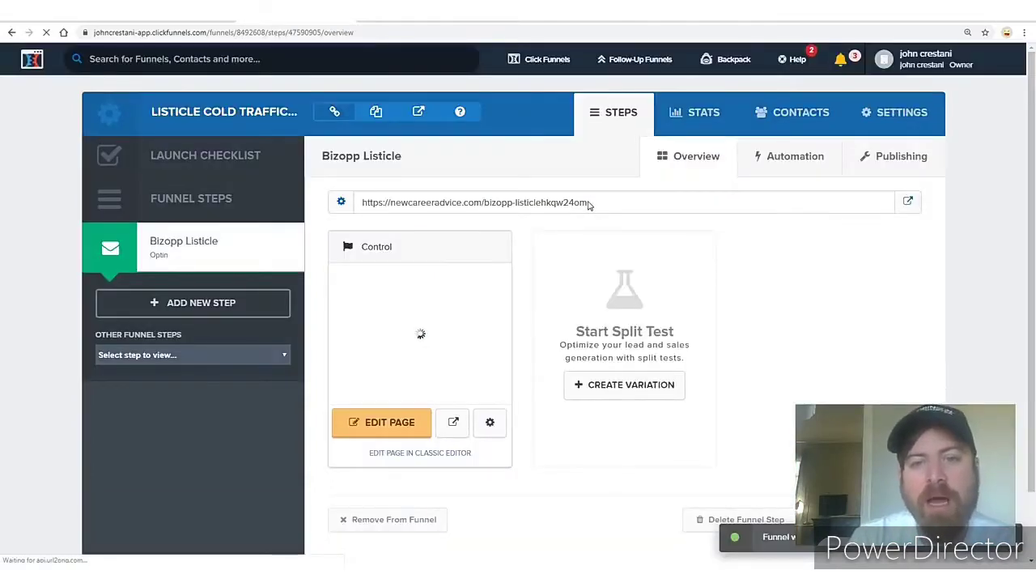
- Select the full URL of the Bizopp Listicle step in its overview and open the published page
left_click_drag(558, 208, 364, 207)
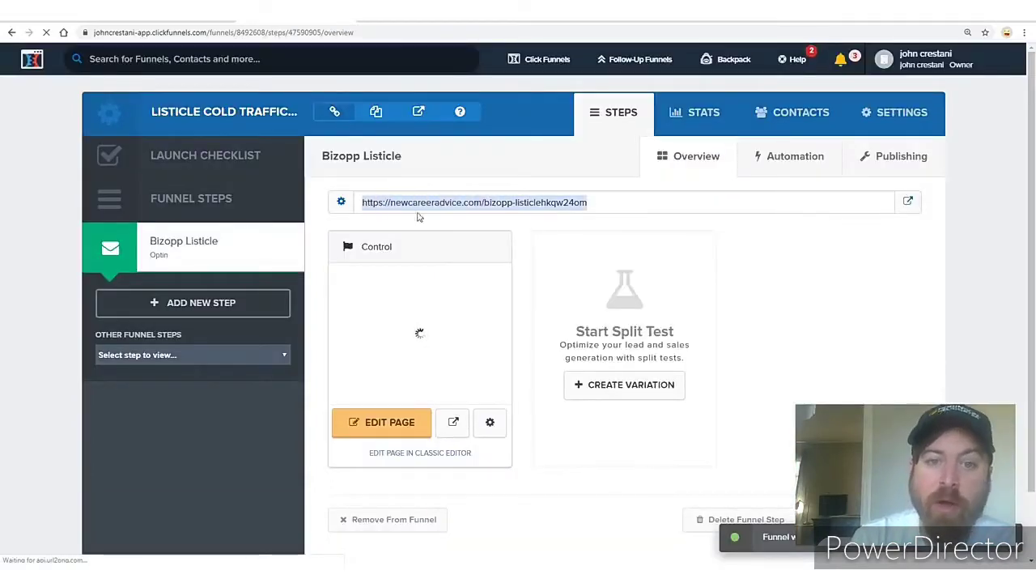
mouse_move(627, 193)
left_mouse_down()
mouse_move(518, 186)
mouse_move(598, 226)
left_mouse_up()
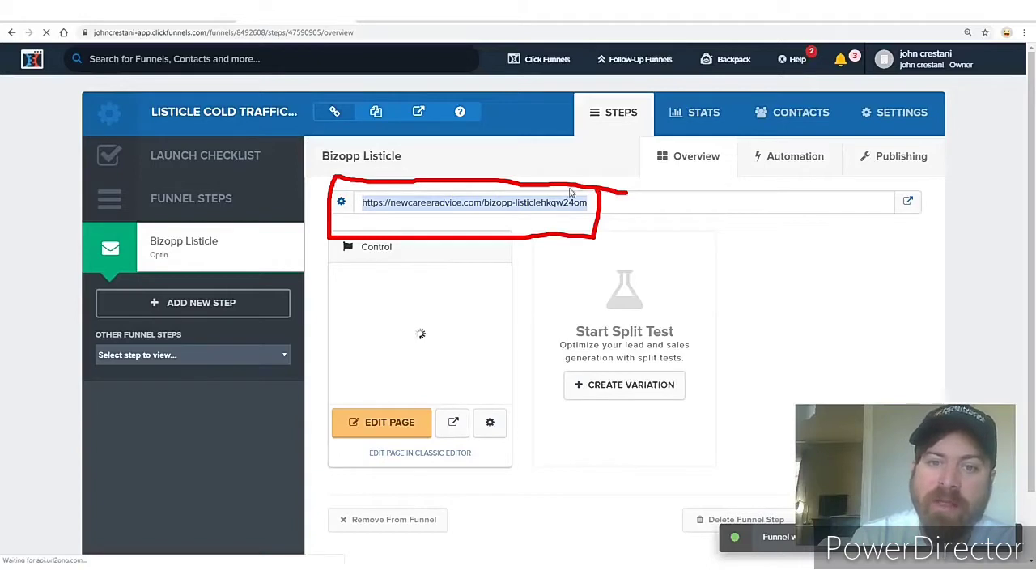
left_click_drag(570, 188, 316, 190)
mouse_move(983, 349)
left_mouse_down()
mouse_move(672, 218)
mouse_move(615, 257)
left_mouse_up()
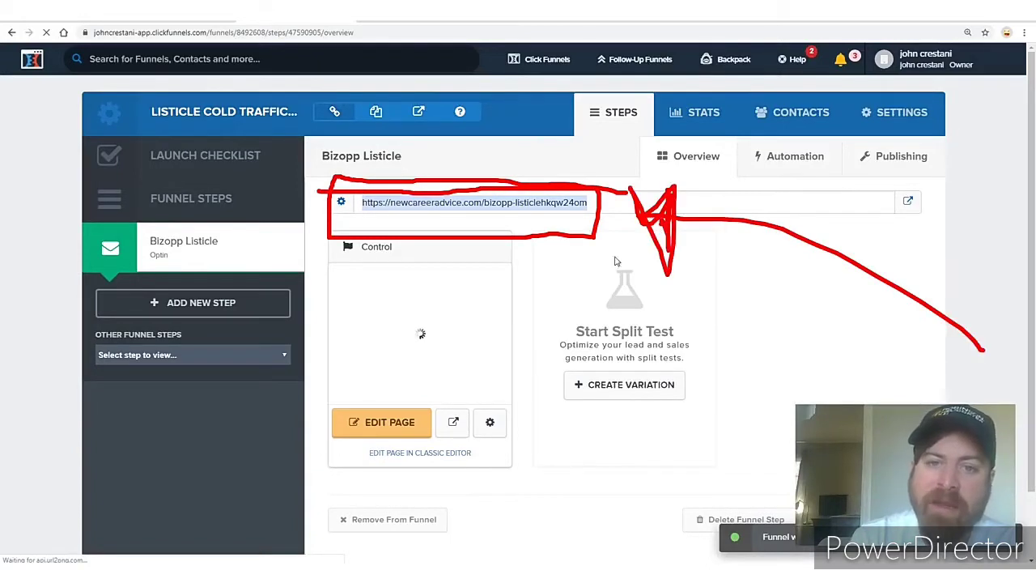
mouse_move(484, 503)
left_mouse_down()
mouse_move(472, 277)
mouse_move(493, 283)
left_mouse_up()
key("Escape")
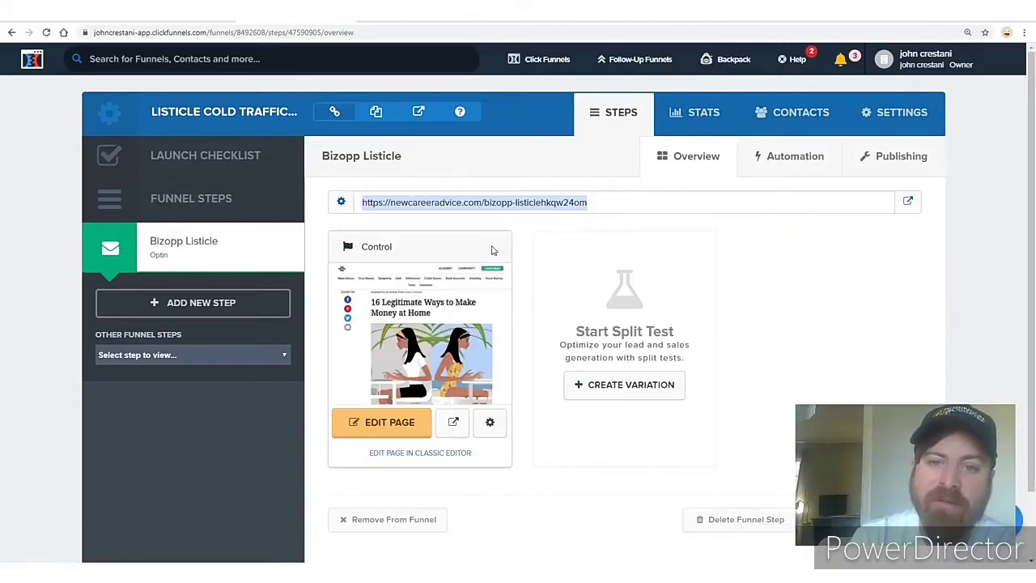
left_click(547, 208)
left_click_drag(601, 207, 361, 209)
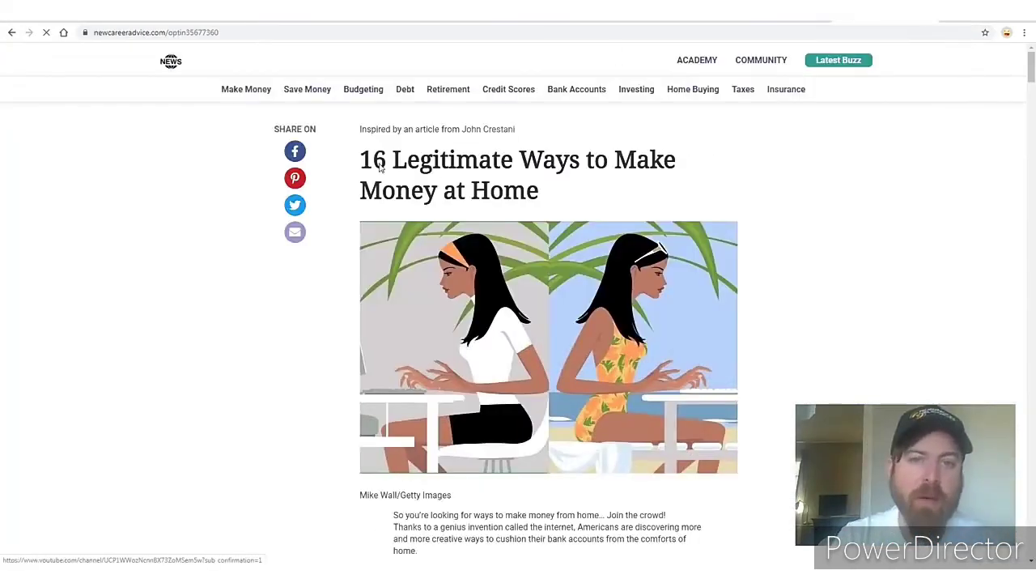
- Look through the published listicle and check the 'Work-At-Home Secrets' book links in sections 1 to 3
left_click(509, 202)
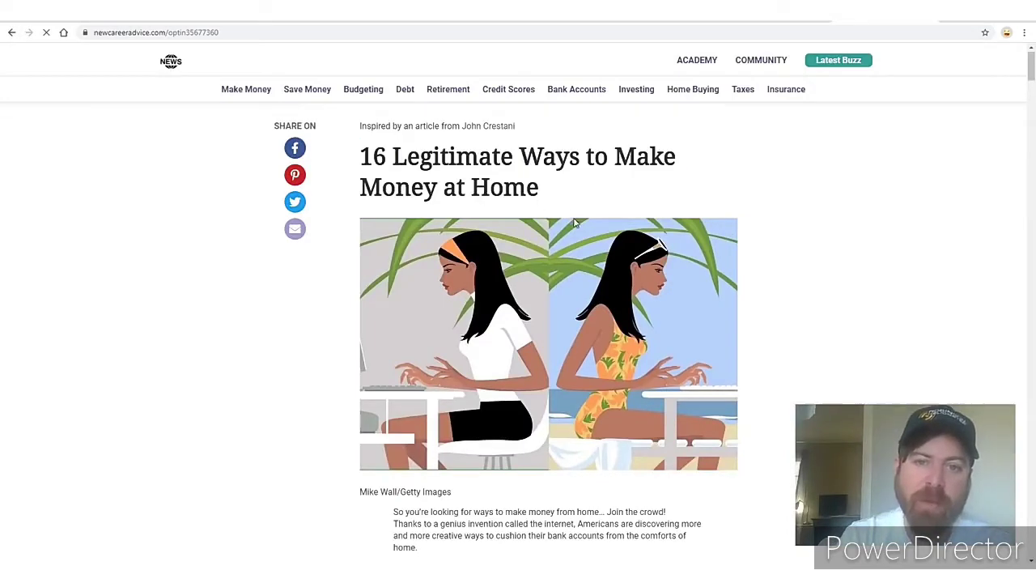
scroll(518, 243, "down", 15)
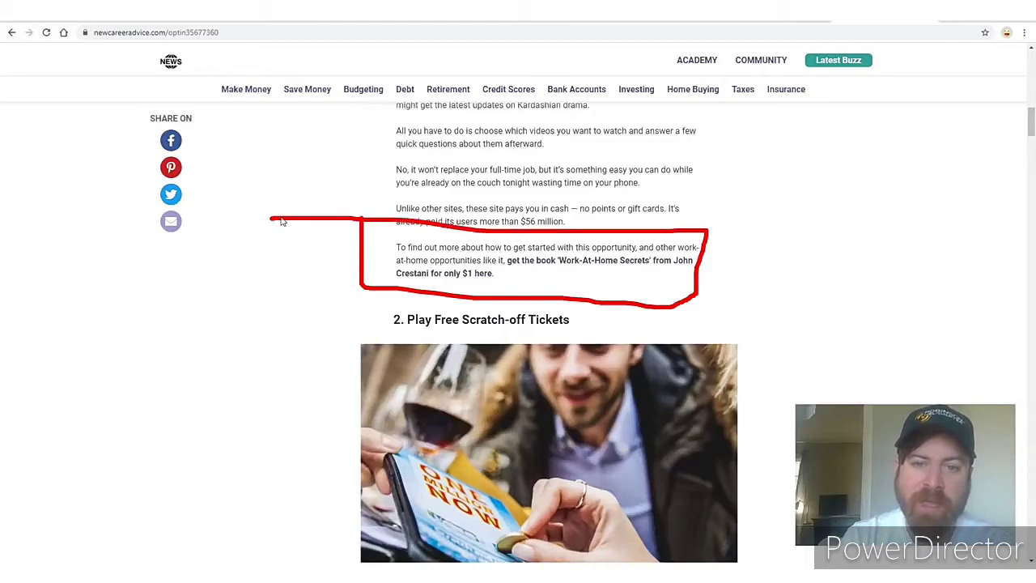
scroll(364, 347, "down", 5)
scroll(375, 356, "down", 3)
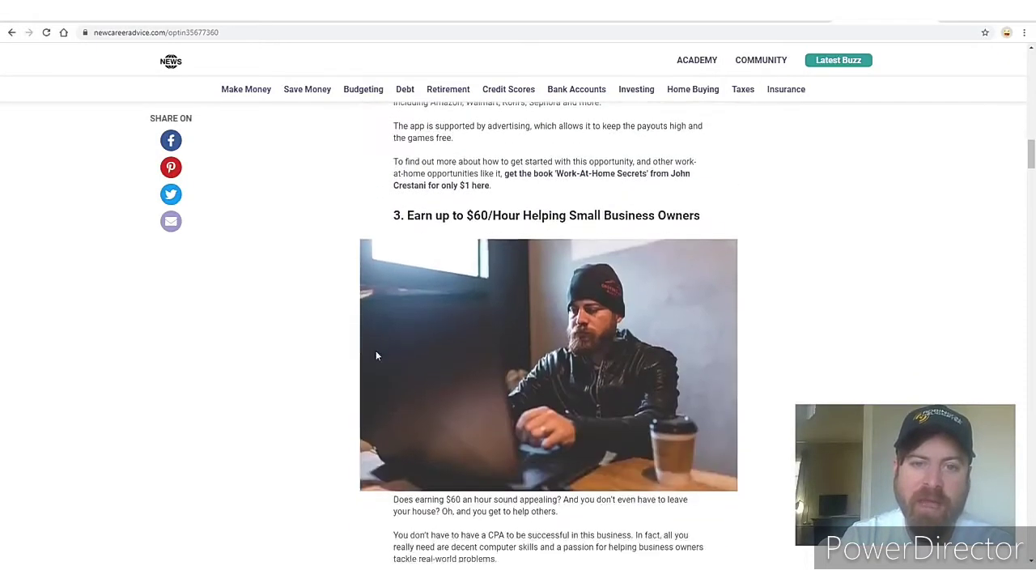
scroll(376, 350, "up", 3)
left_click_drag(380, 294, 394, 364)
scroll(330, 320, "down", 5)
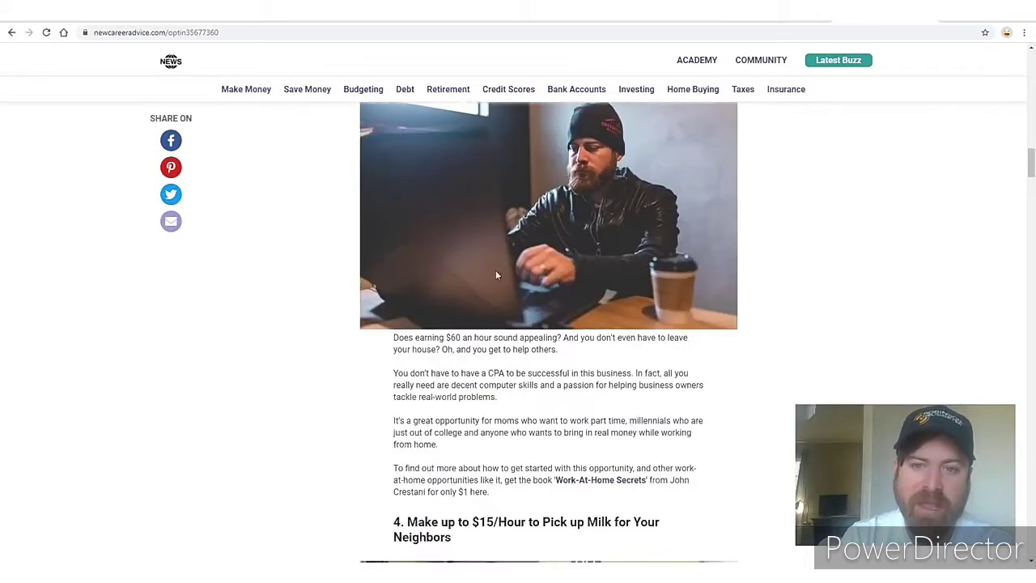
scroll(495, 270, "up", 2)
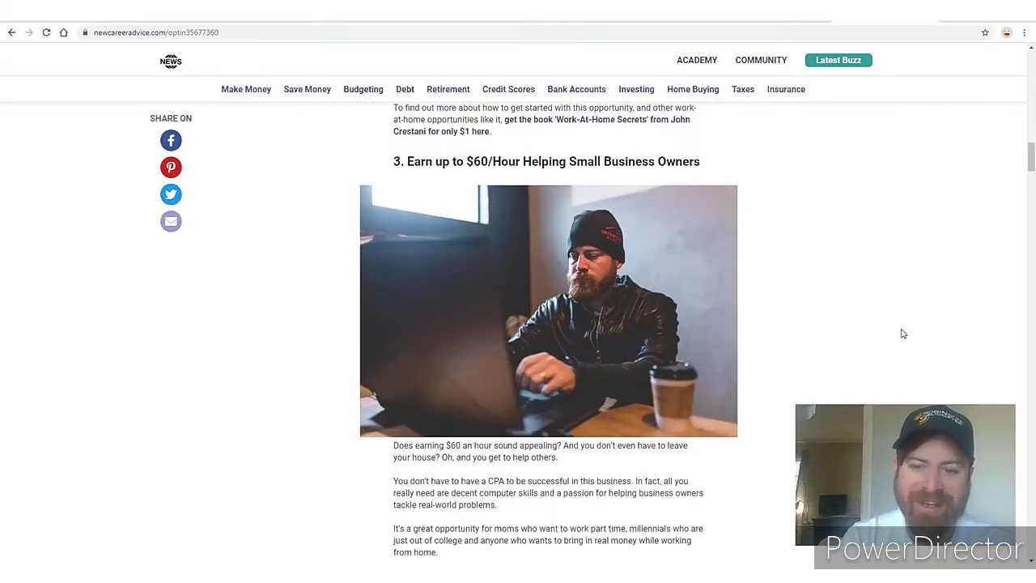
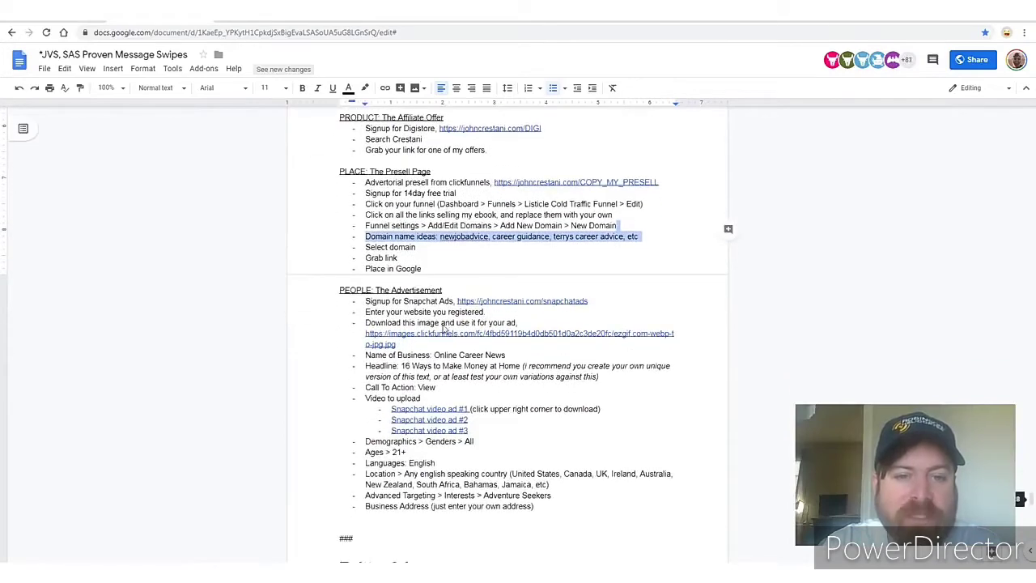
- Switch to the Google Docs campaign notes and locate the Snapchat Ads signup link under 'PEOPLE: The Advertisement'
left_click(341, 293)
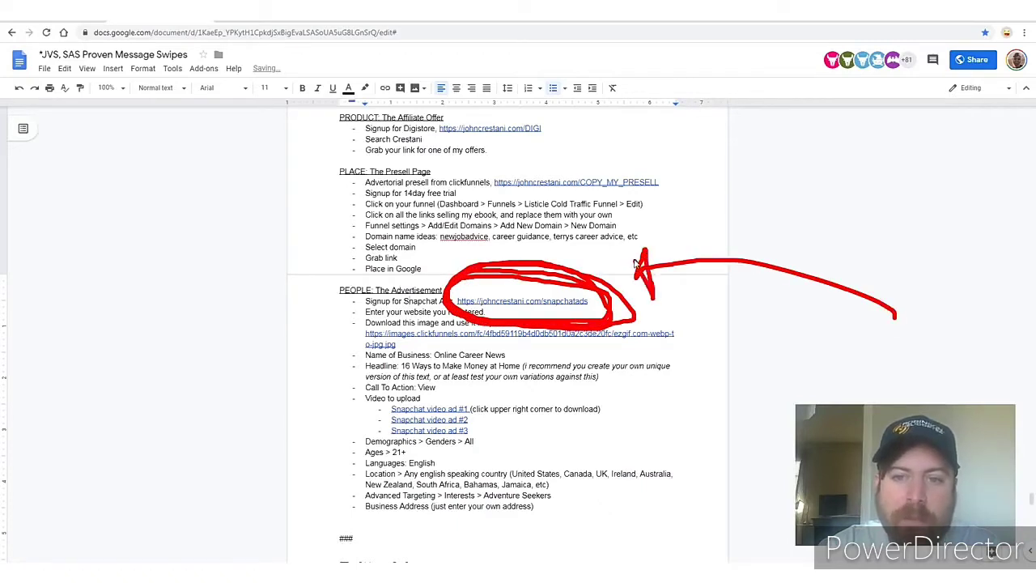
- Open the Snapchat Ads link from the campaign notes and start a new campaign with Advanced Create
left_click(546, 314)
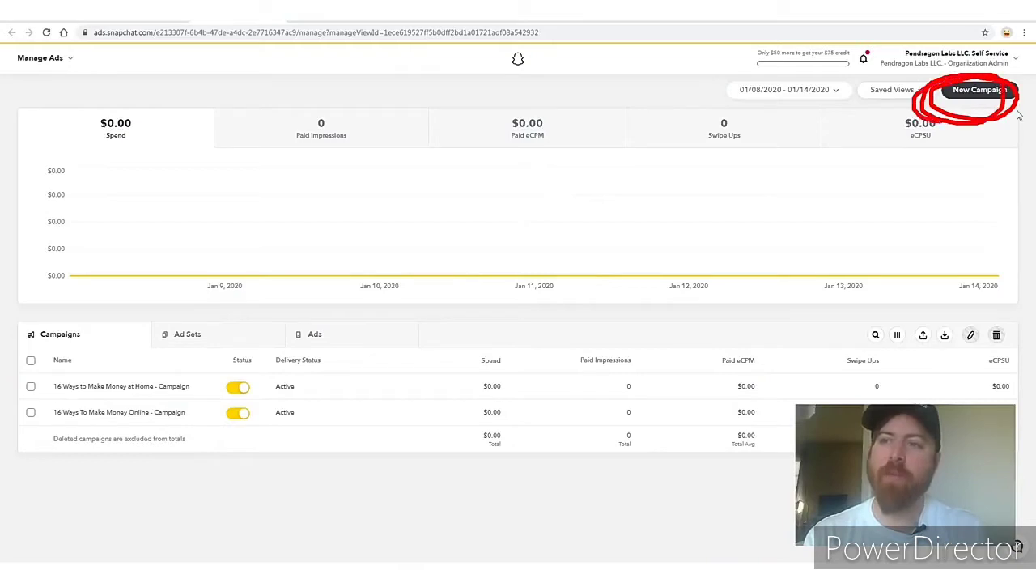
left_click_drag(447, 286, 918, 67)
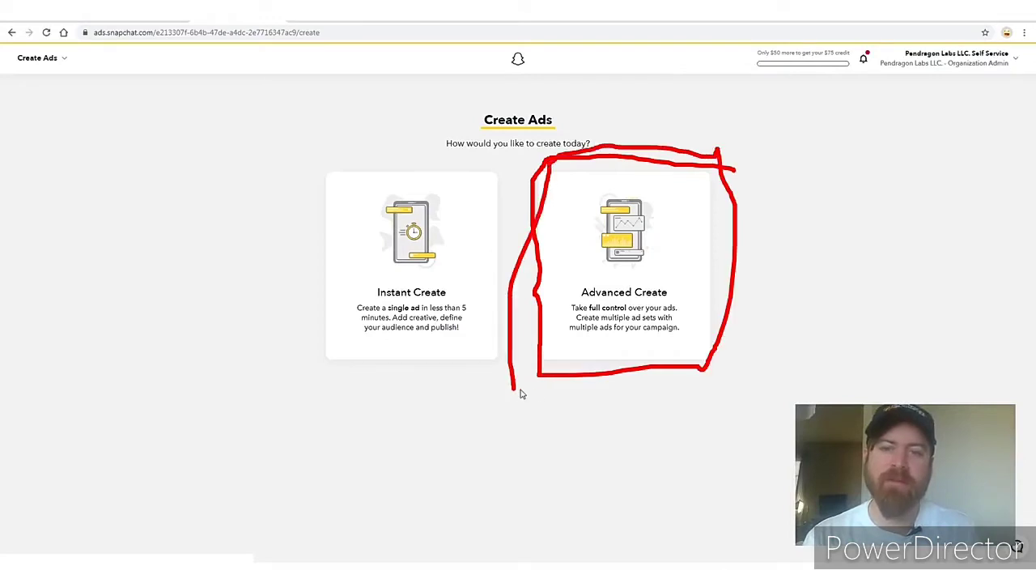
left_click_drag(916, 133, 763, 303)
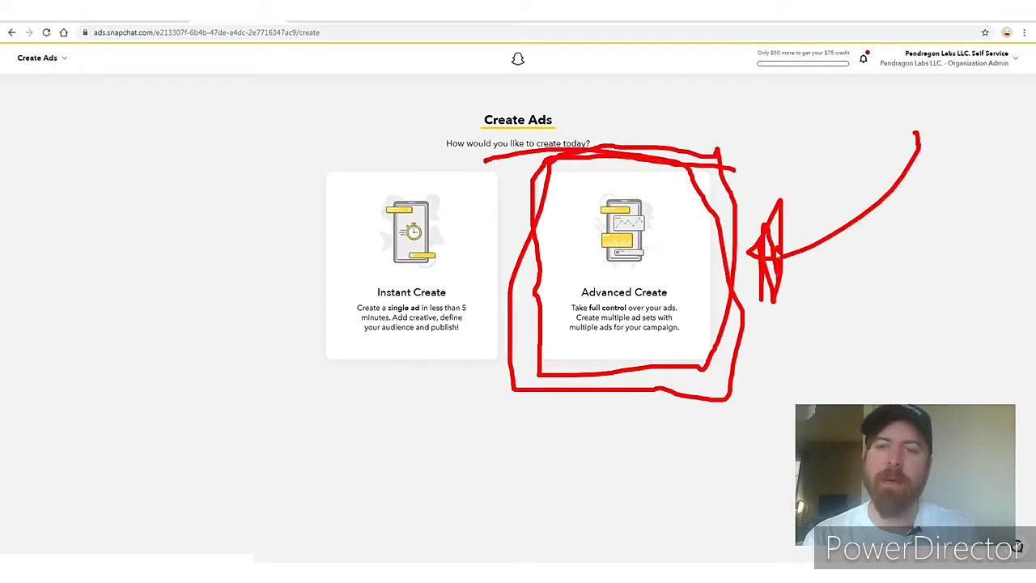
key("Escape")
left_click(641, 300)
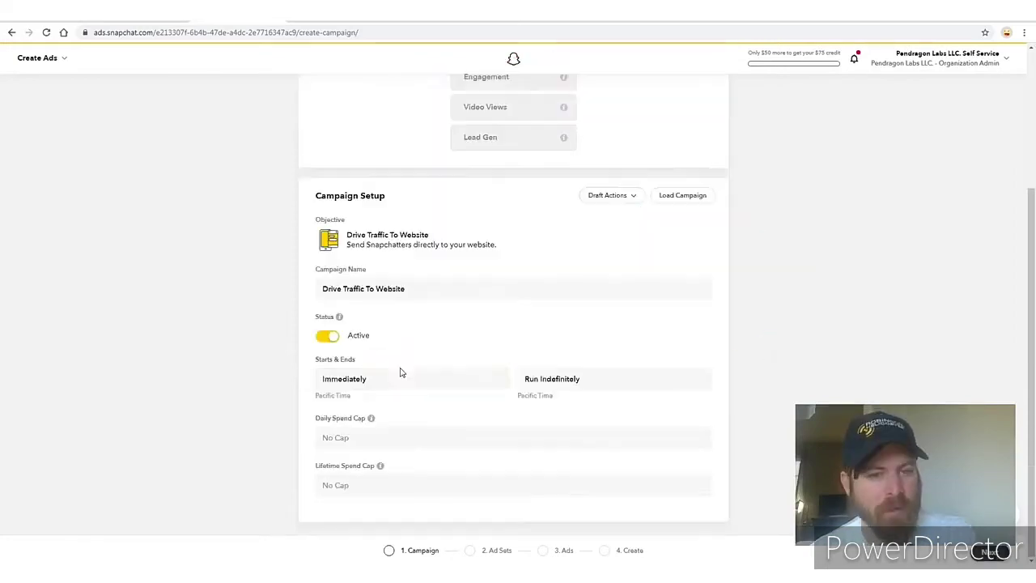
- Set the campaign to end on January 18, 2020, with a $20 daily spend cap and a $50 lifetime spend cap
left_click(589, 376)
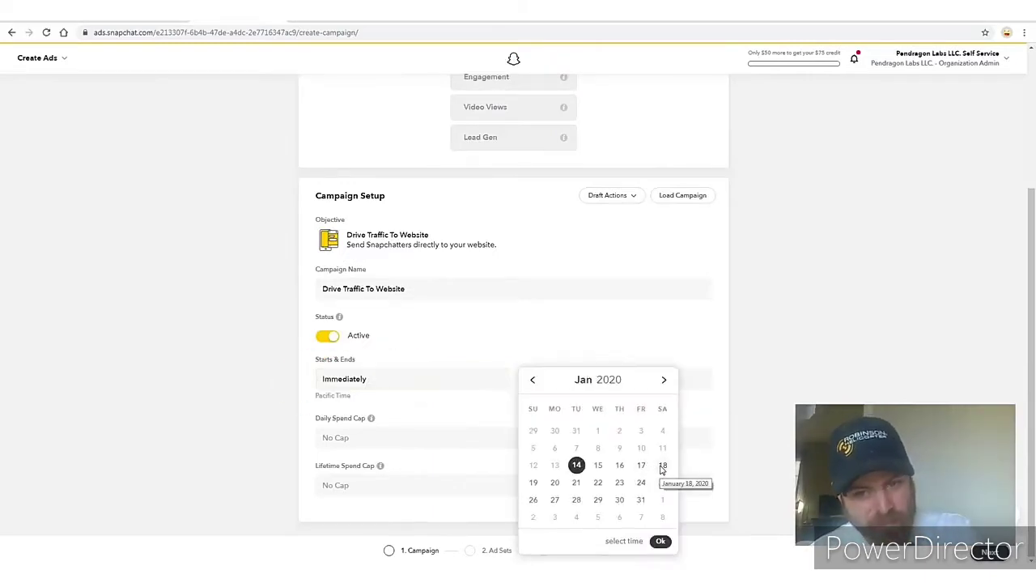
left_click(661, 541)
left_click(409, 443)
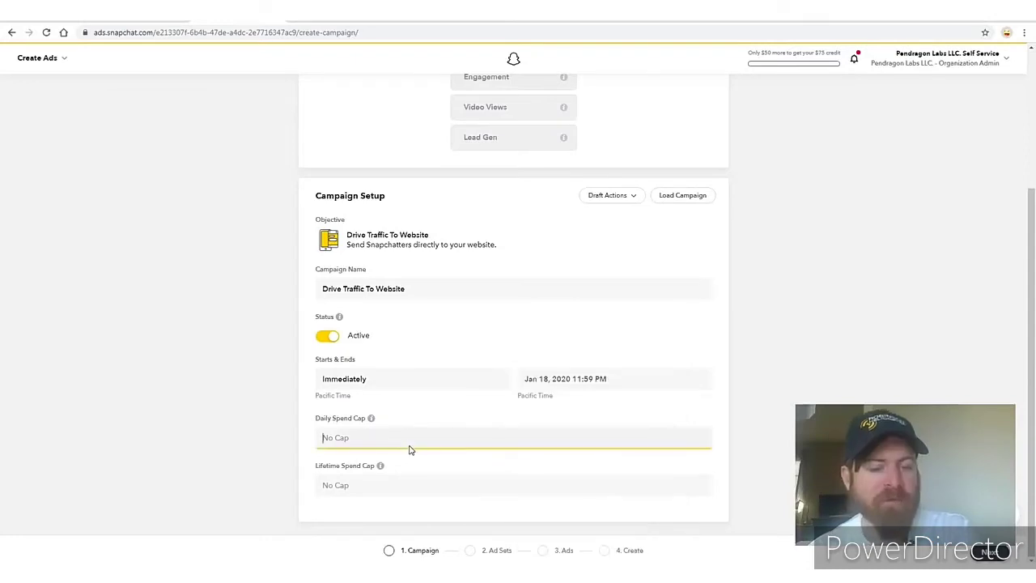
type("10")
left_click(250, 436)
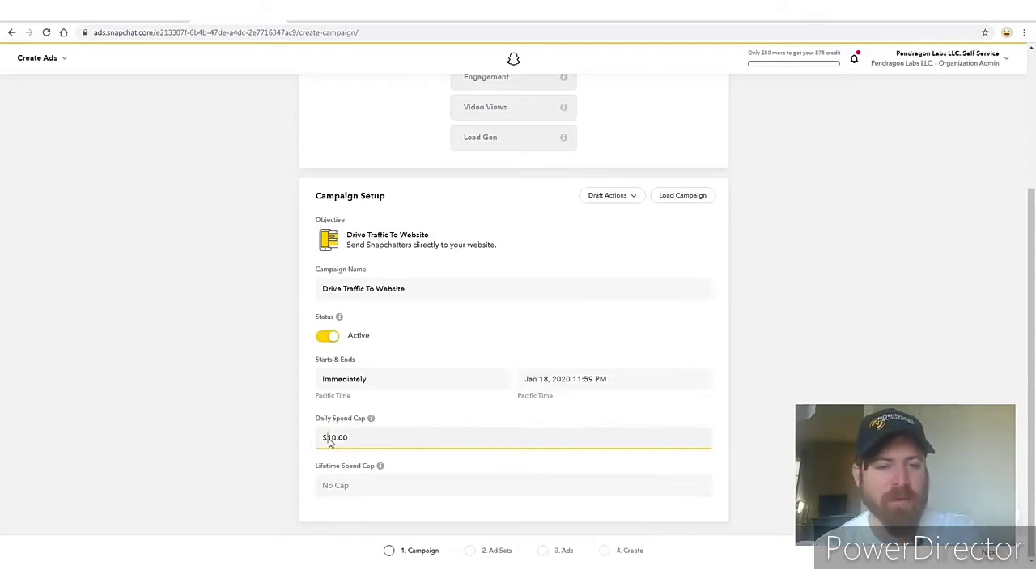
left_click(388, 485)
type("50")
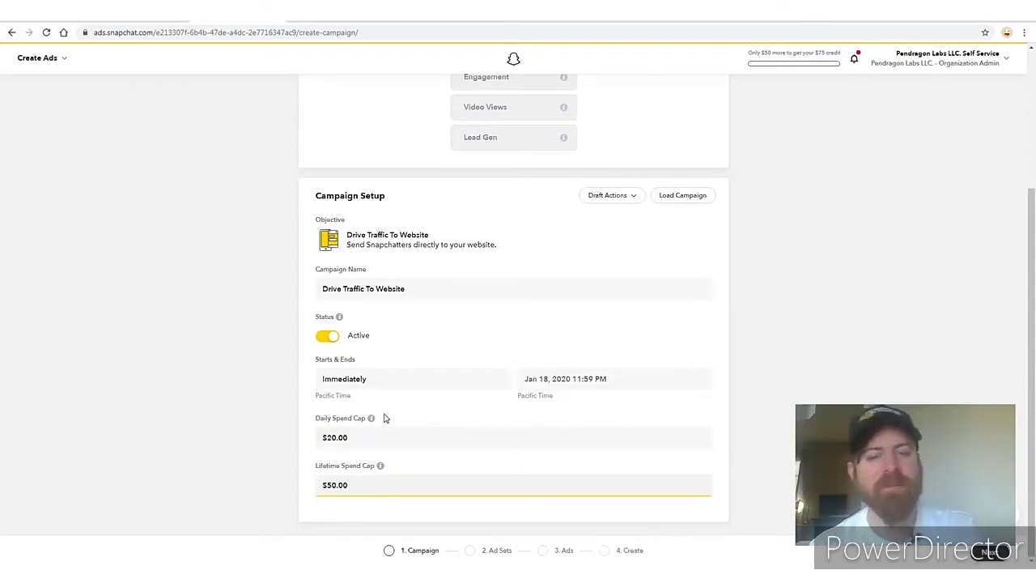
- Open the desktop calculator, enter 35 for a quick budget calculation, and close it
mouse_move(375, 467)
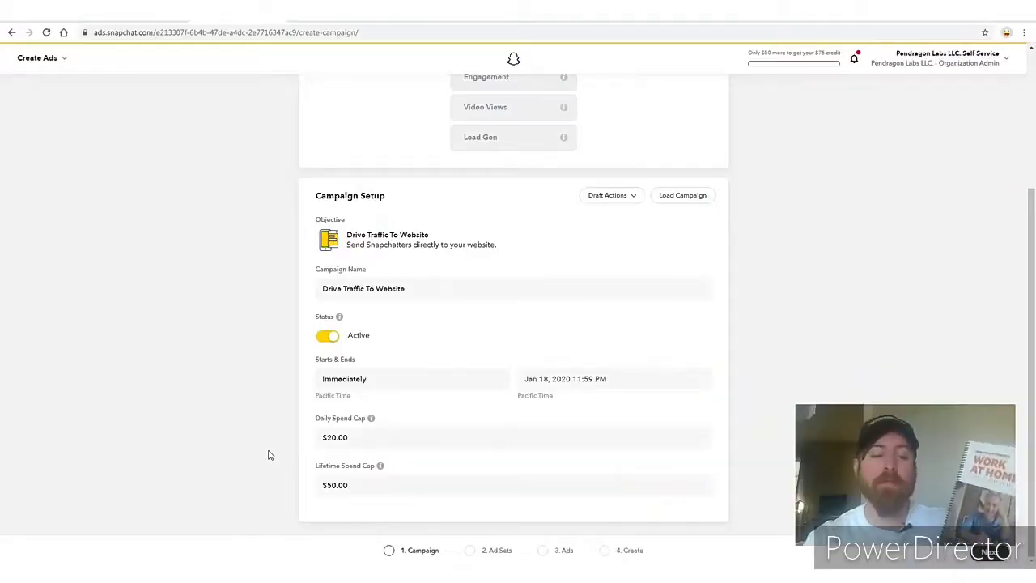
left_click(122, 575)
left_click(811, 362)
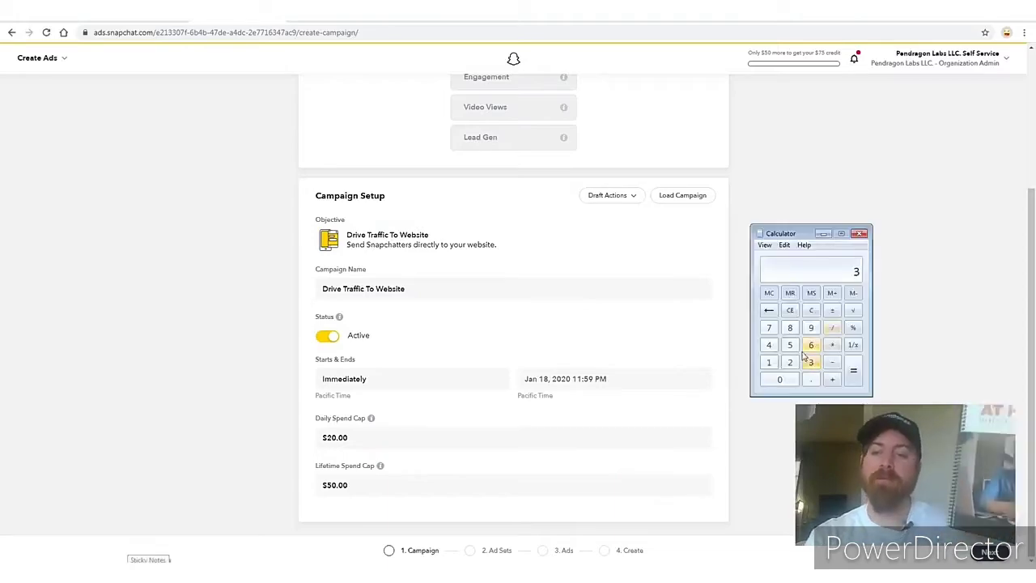
left_click(790, 345)
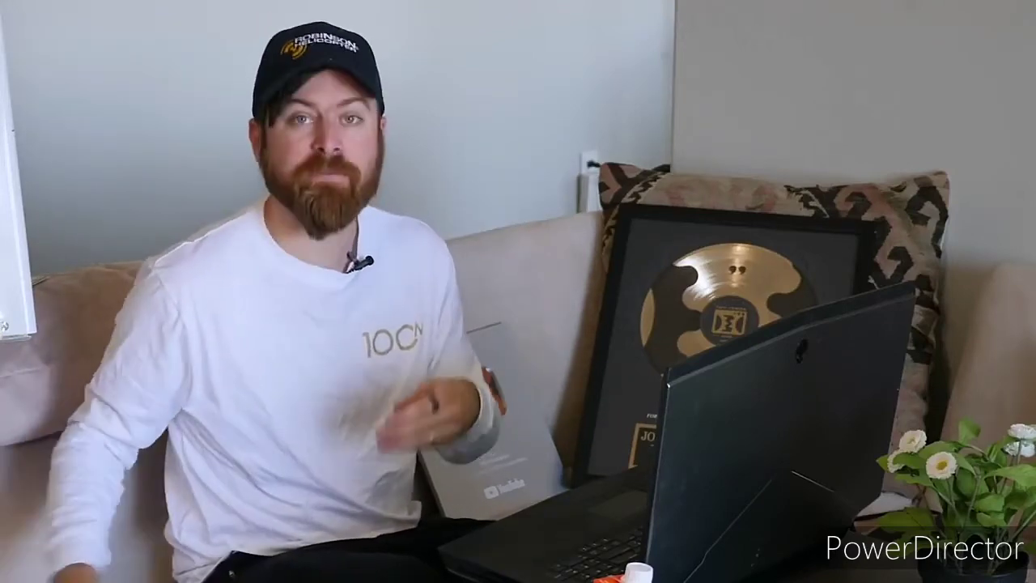
left_click(859, 234)
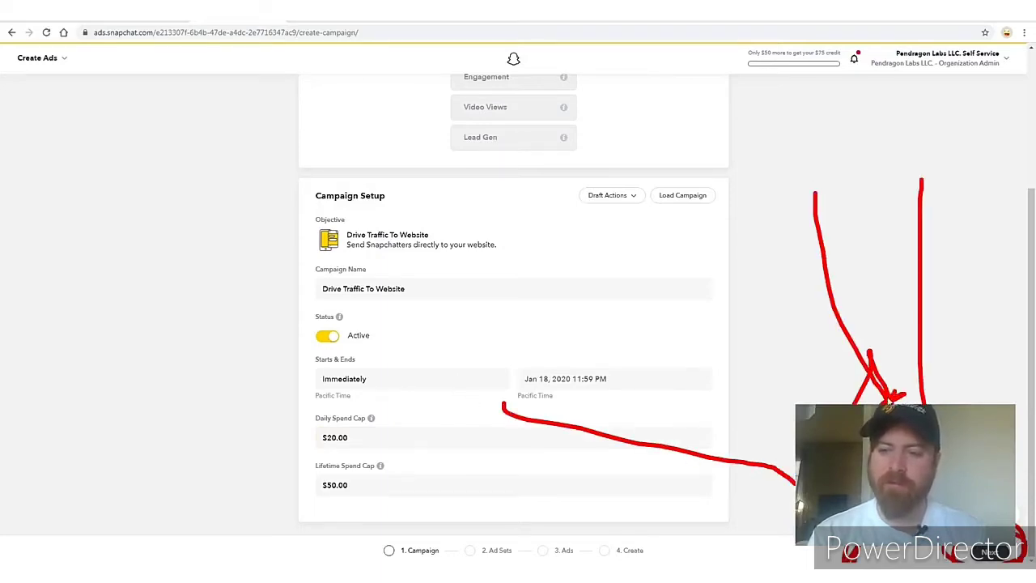
- Continue to the ad set setup and replace the United States with Australia as the target location
left_click(990, 551)
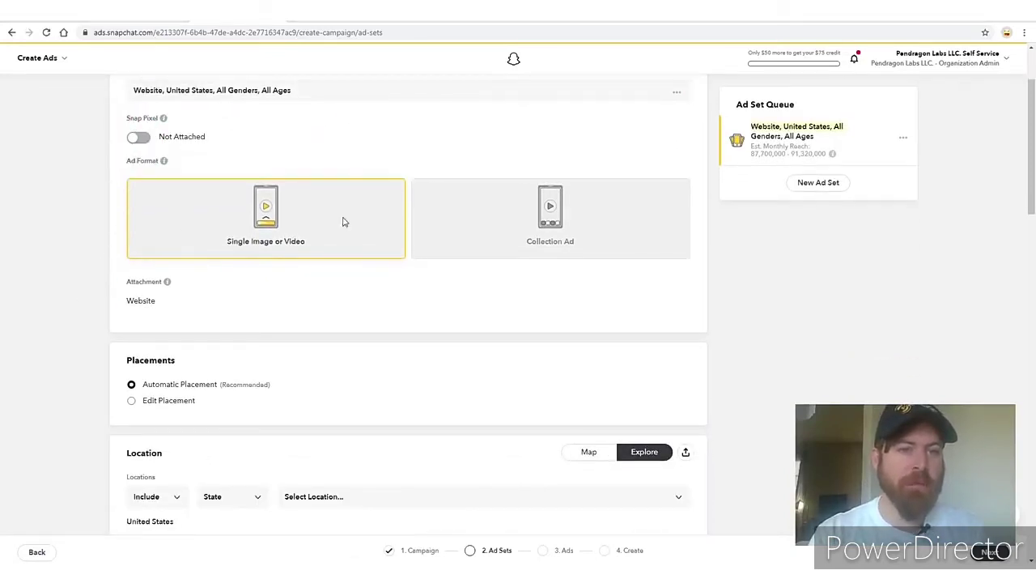
left_click_drag(407, 141, 406, 275)
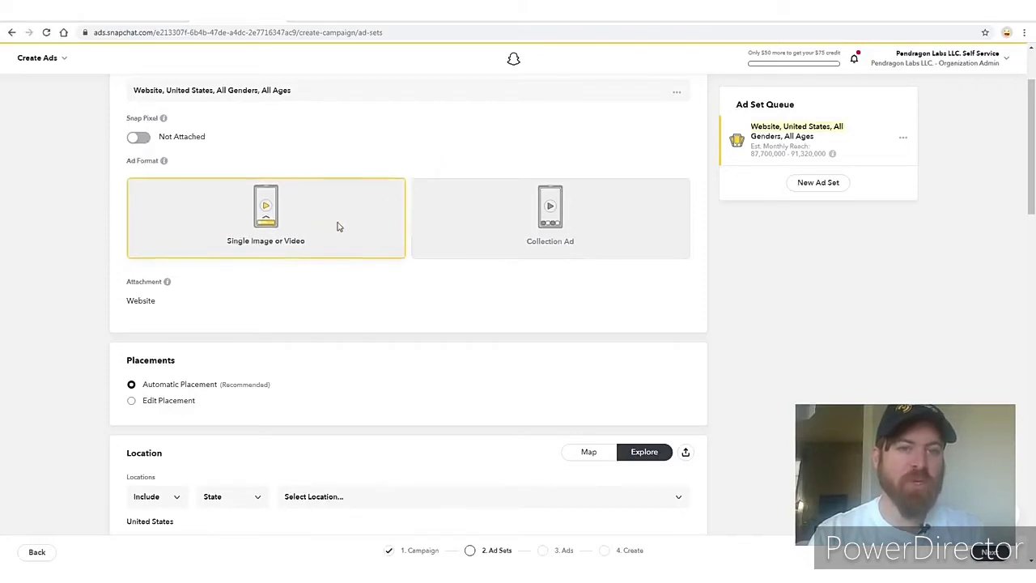
scroll(429, 189, "down", 3)
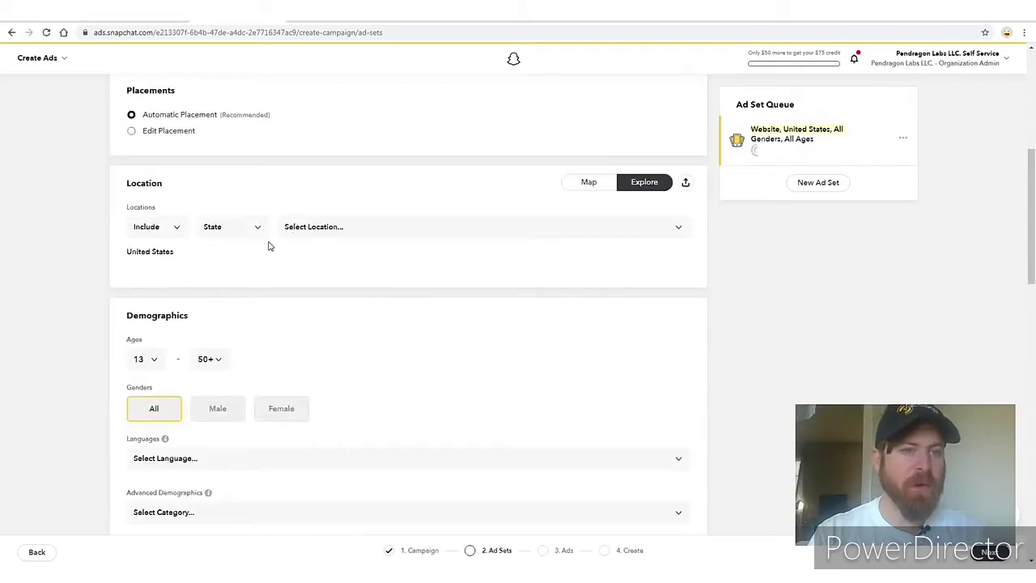
scroll(269, 246, "down", 1)
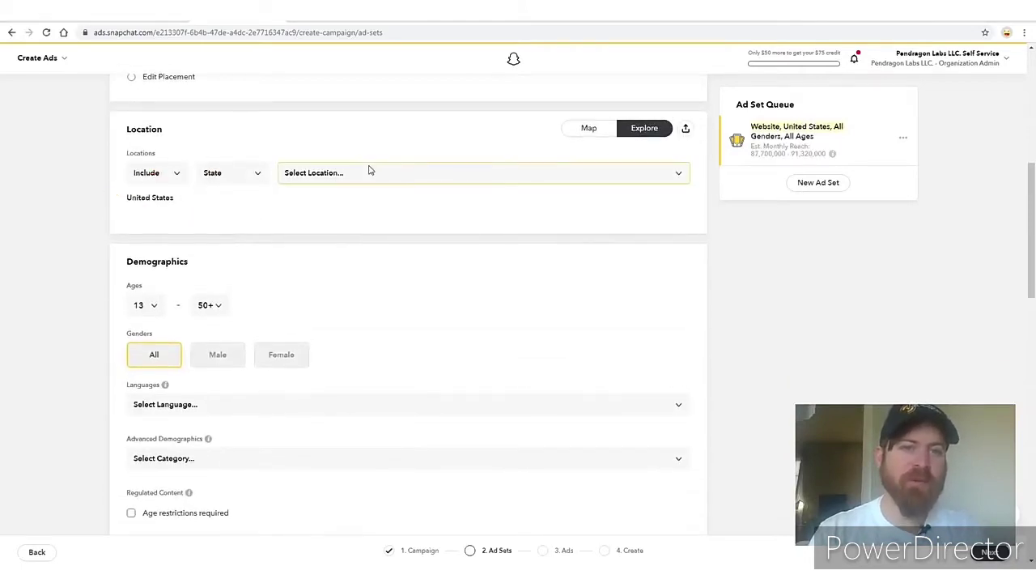
left_click(369, 172)
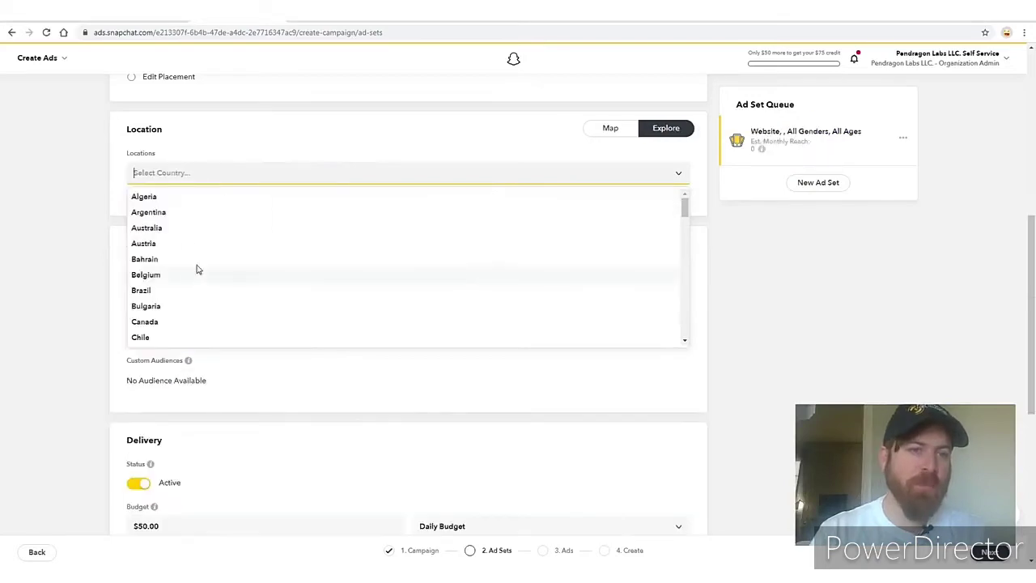
left_click(173, 229)
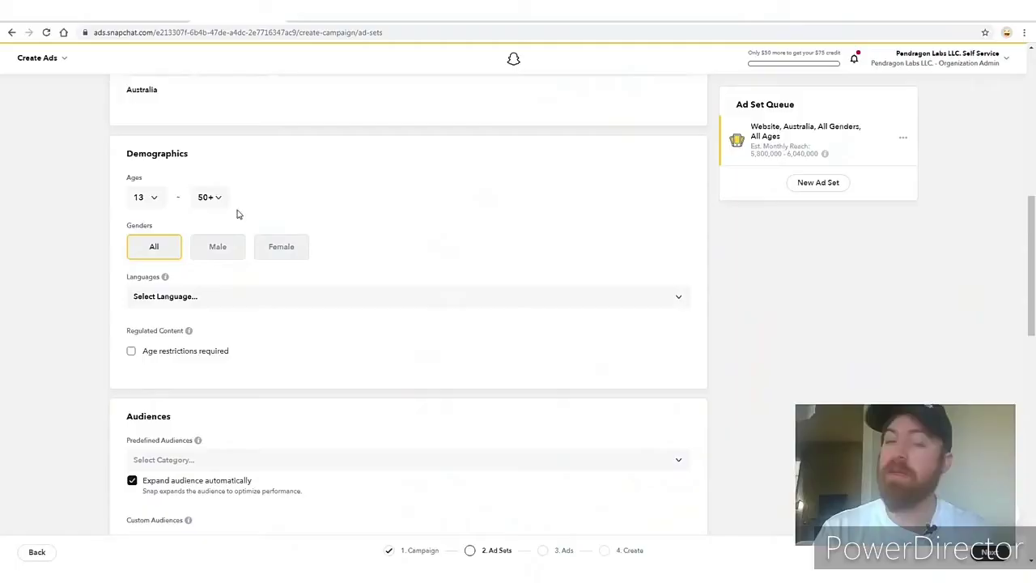
- Set the ad set's minimum age to 21 and its target language to English
left_click(144, 197)
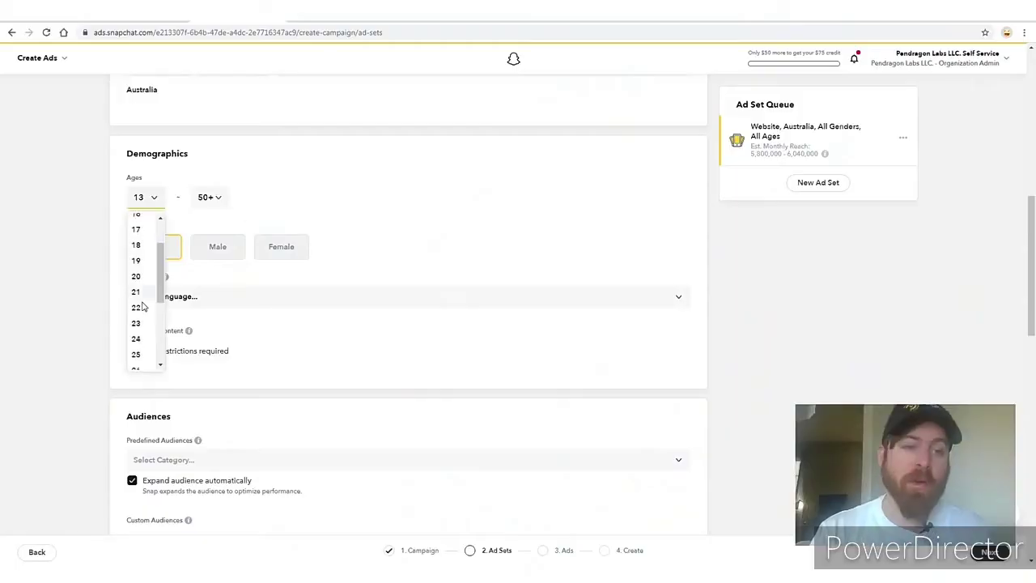
left_click(136, 354)
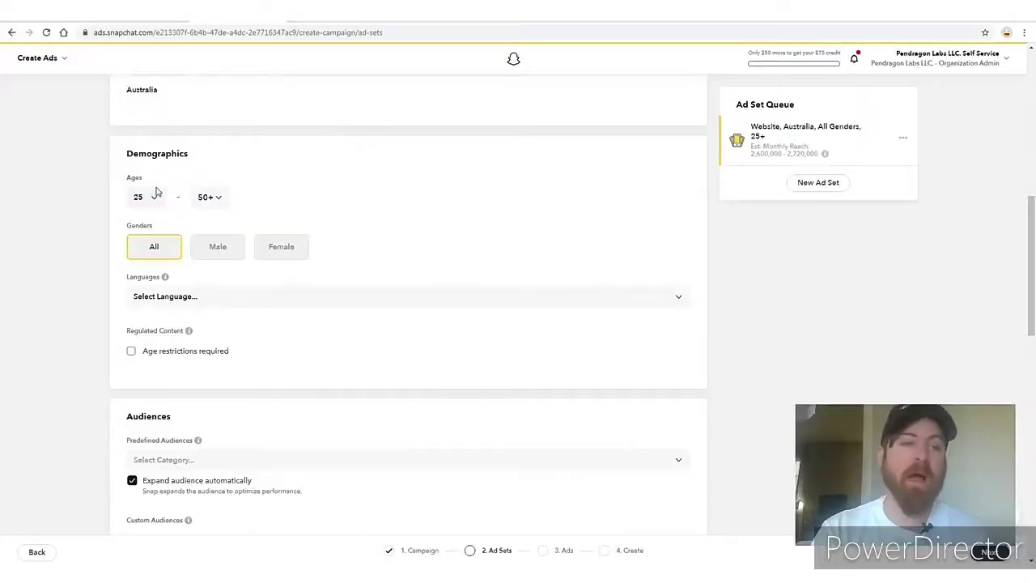
left_click(157, 194)
left_click(148, 293)
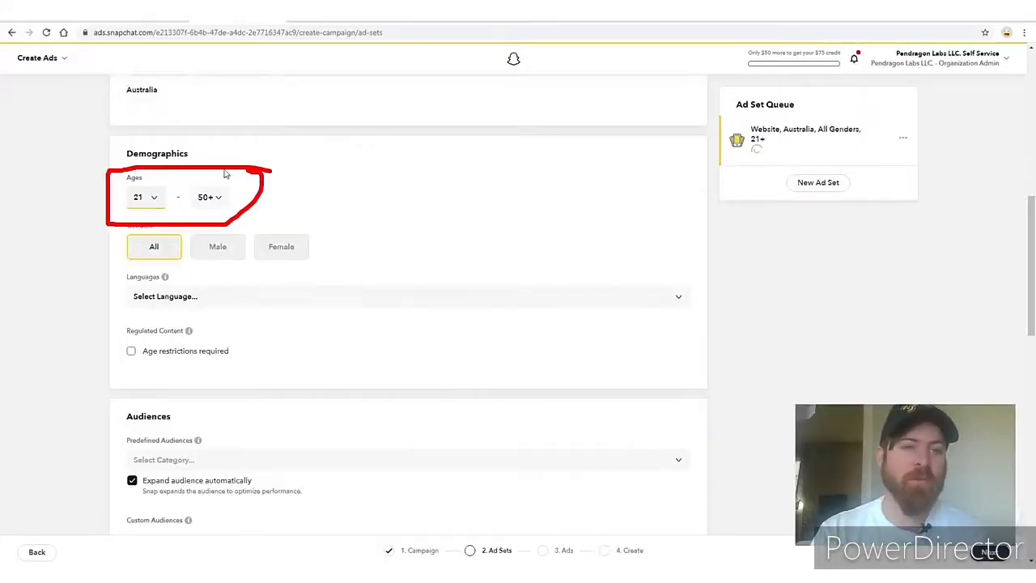
left_click(315, 296)
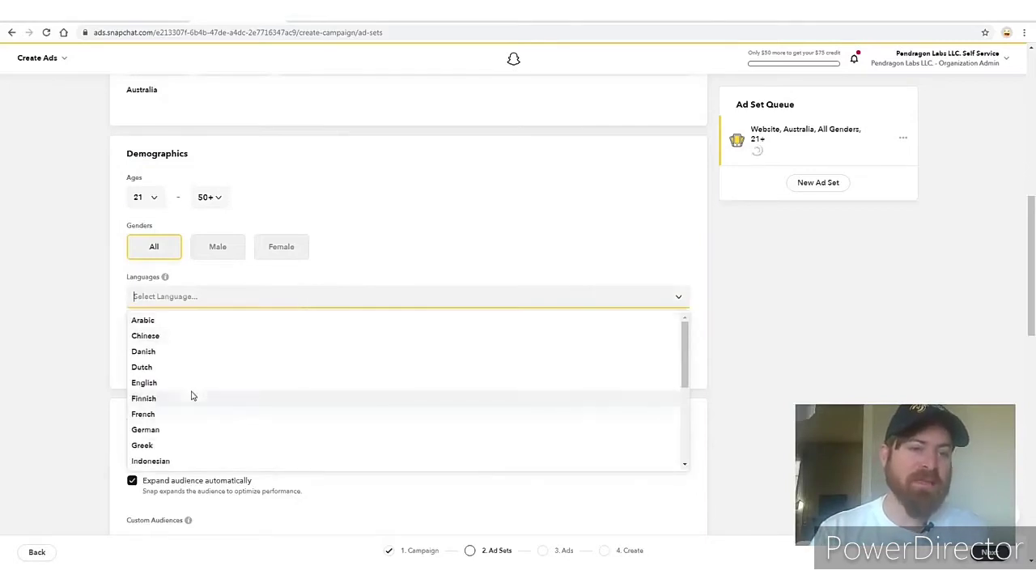
left_click(145, 384)
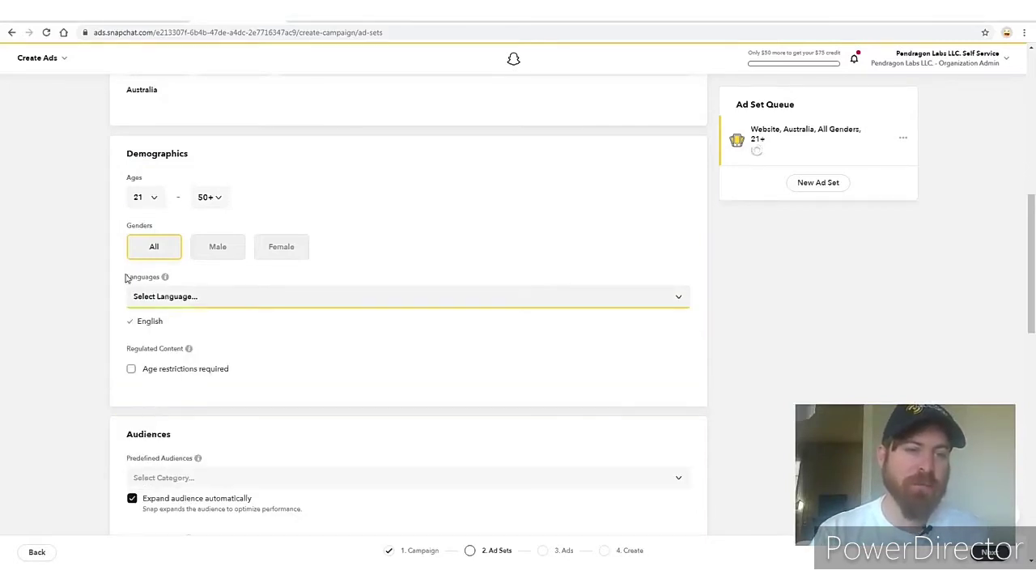
- Add the predefined Lifestyles audience 'Adventure Seekers' to the ad set
scroll(111, 349, "down", 4)
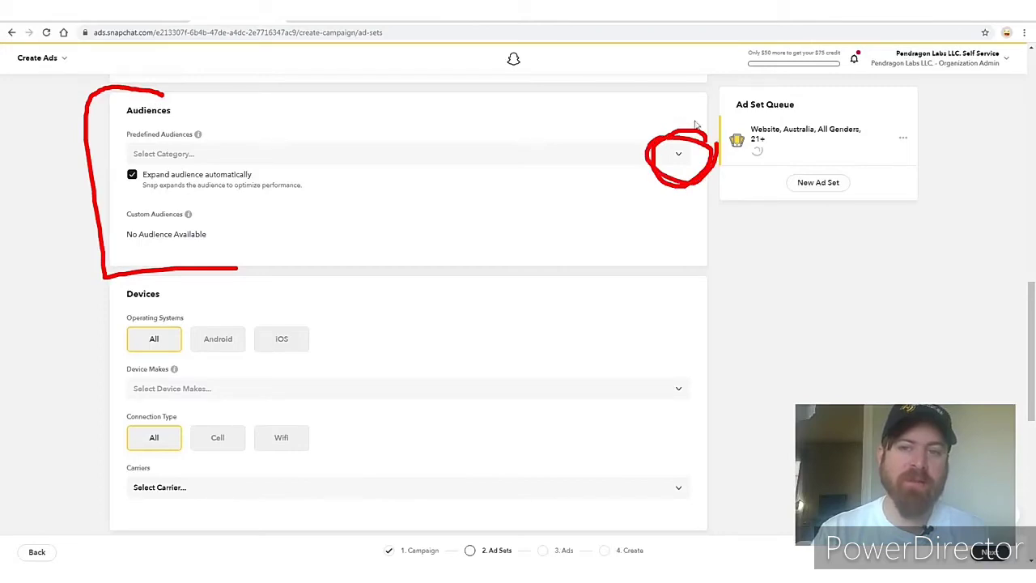
left_click_drag(653, 417, 650, 226)
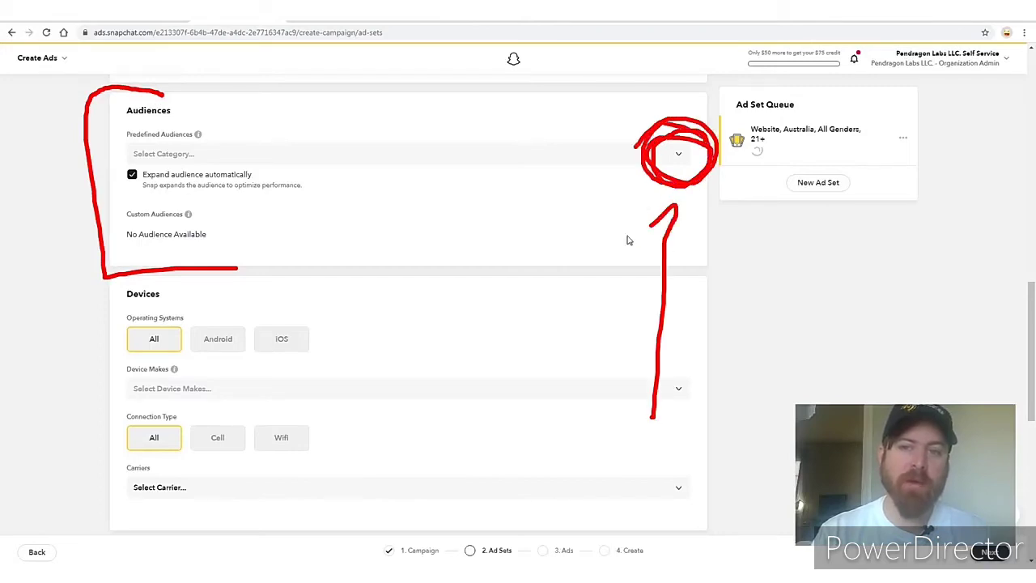
left_click(672, 153)
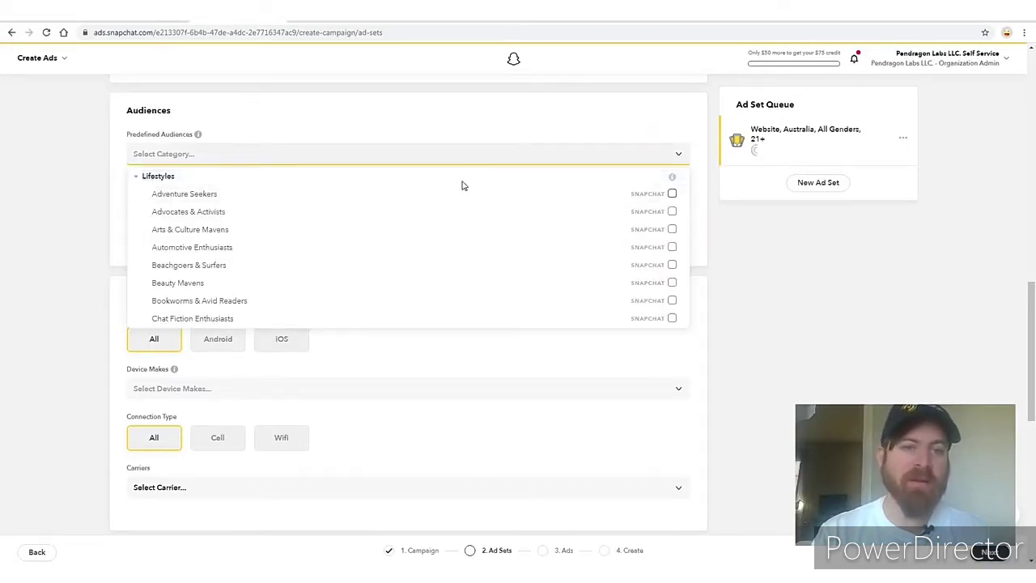
left_click_drag(228, 187, 131, 207)
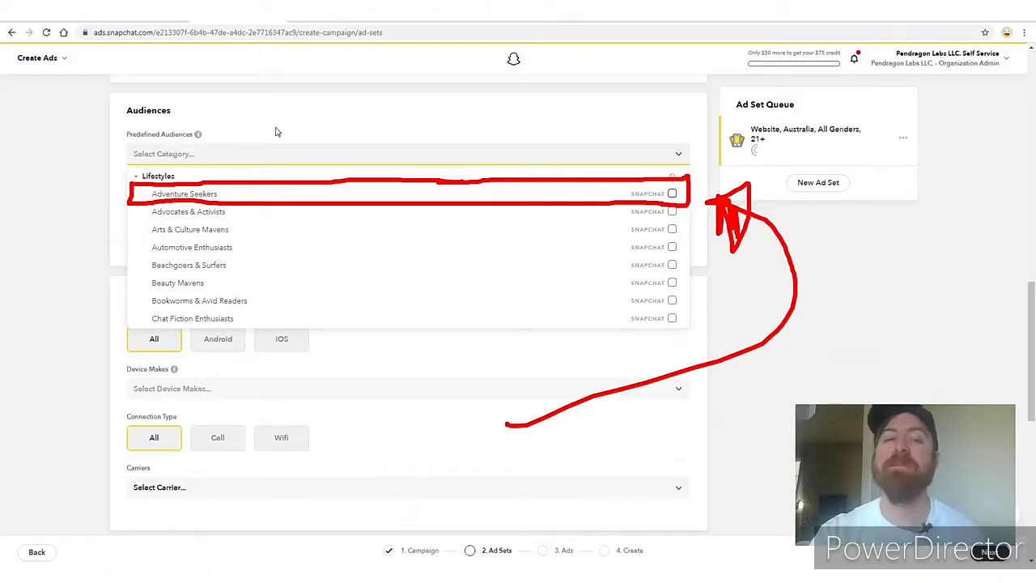
left_click_drag(305, 58, 111, 181)
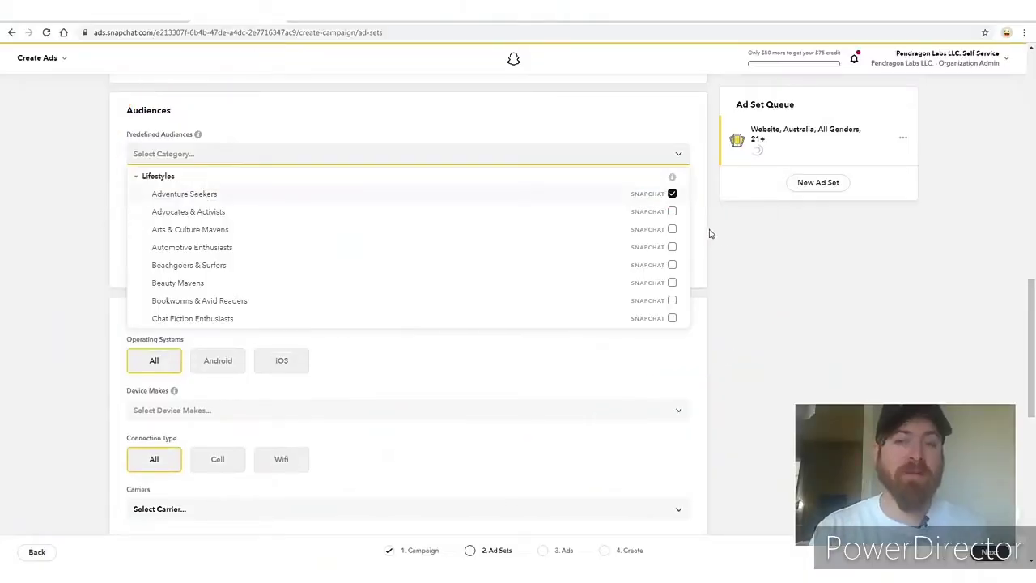
left_click(716, 241)
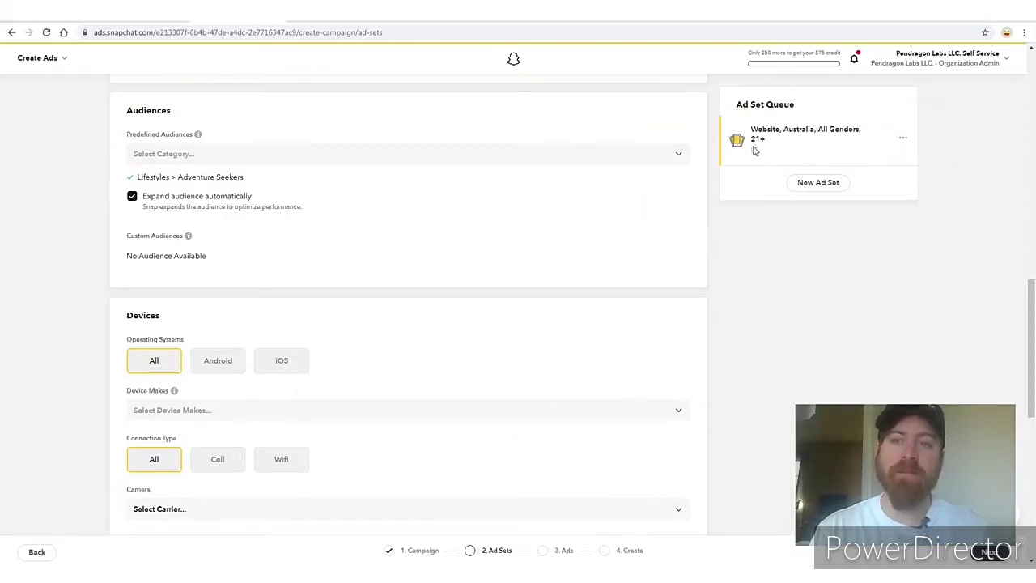
- Choose Swipe Up as the ad set's delivery goal and continue to the ad design stage
scroll(714, 218, "down", 3)
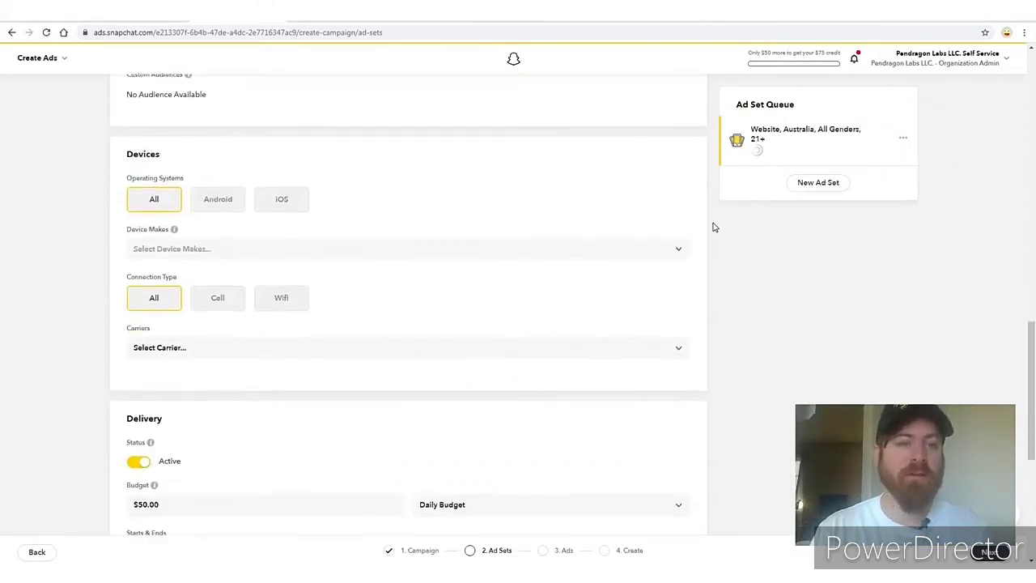
scroll(372, 259, "down", 4)
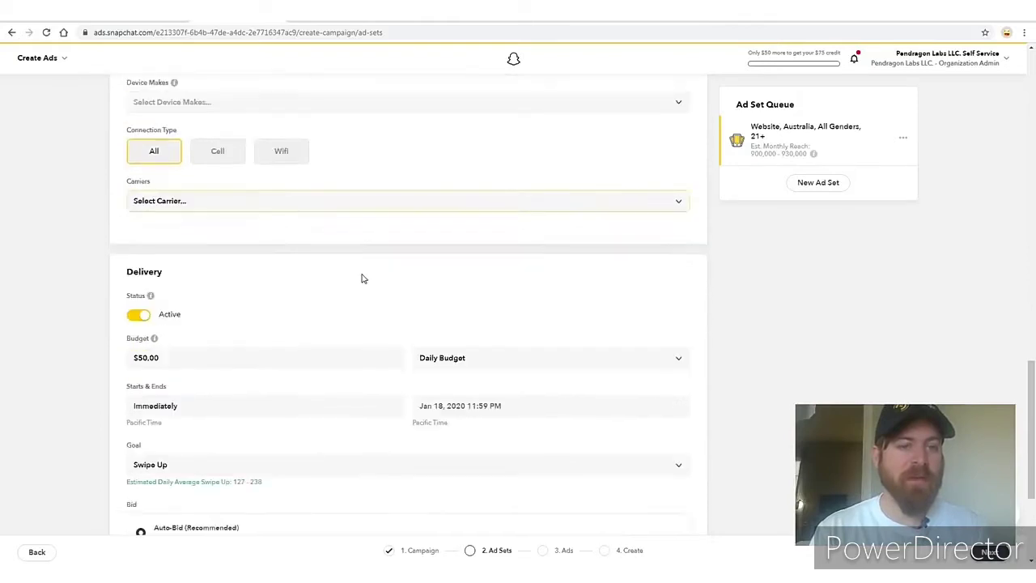
left_click(212, 254)
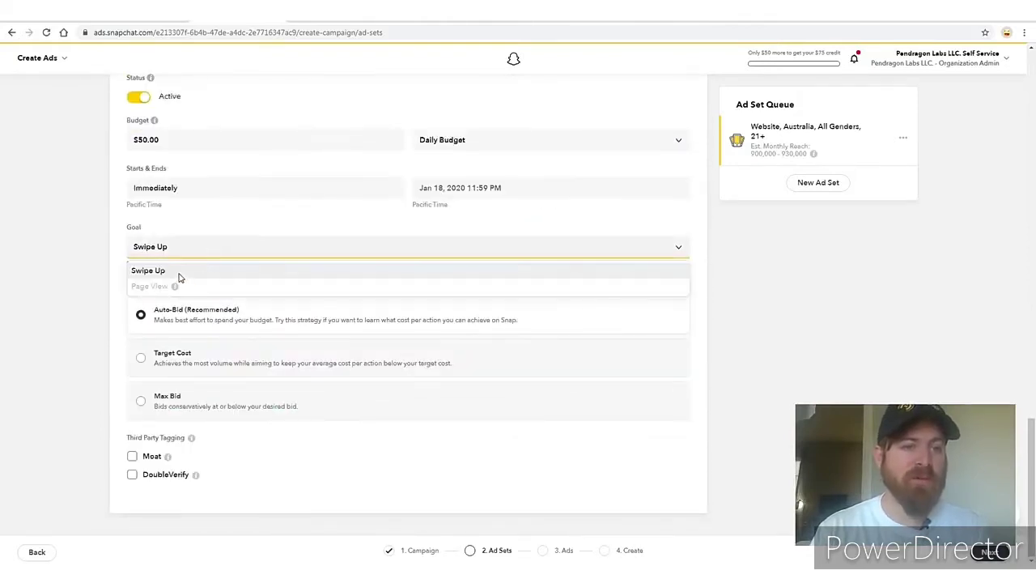
left_click(179, 274)
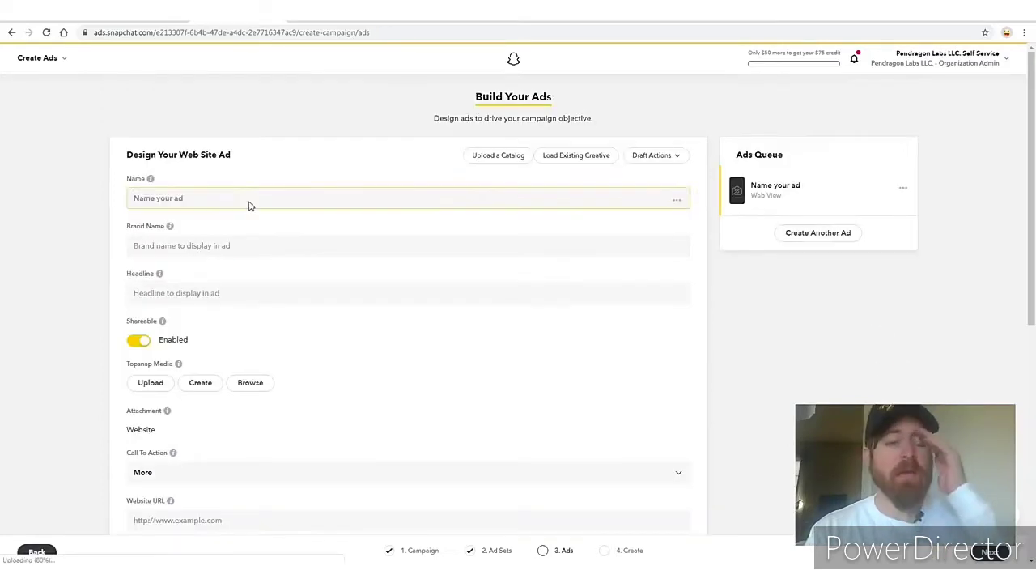
- Name the web site ad 'test1'
left_click(250, 203)
type("test1")
key("Tab")
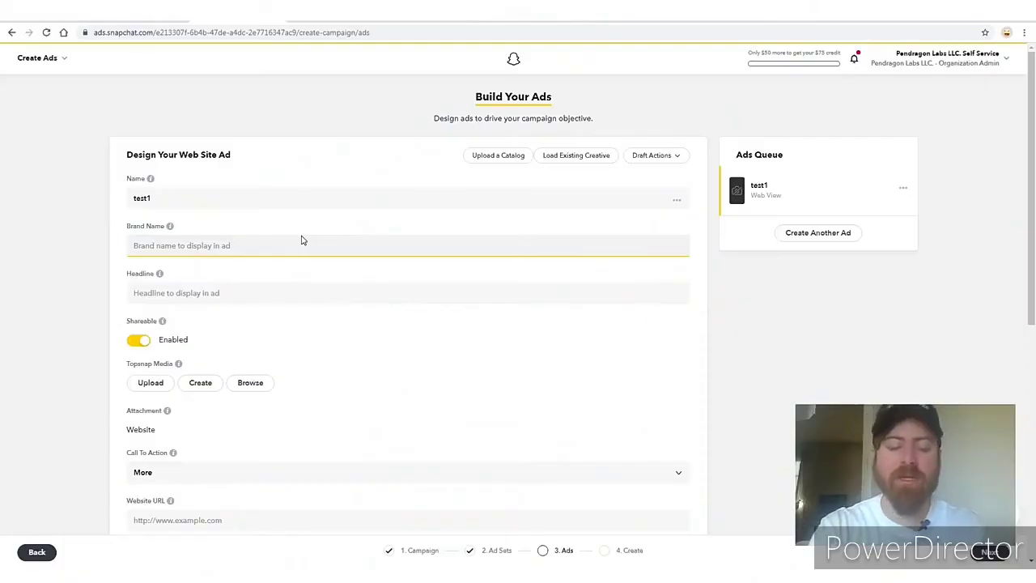
- Check the presell page's domain in ClickFunnels and set the ad's brand name to 'New Career Advice'
left_click(332, 16)
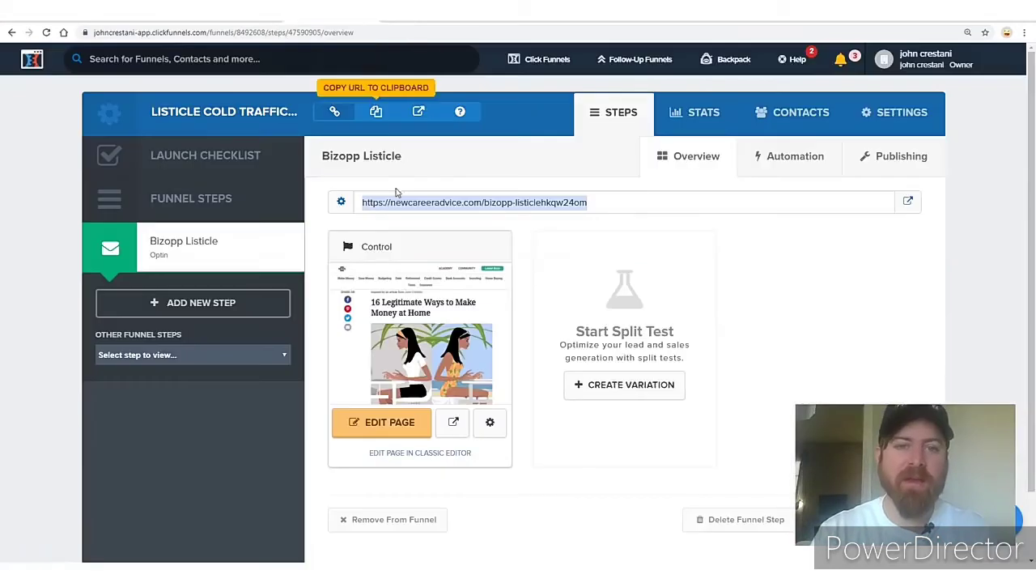
mouse_move(615, 187)
left_mouse_down()
mouse_move(340, 191)
mouse_move(345, 160)
mouse_move(368, 201)
left_mouse_up()
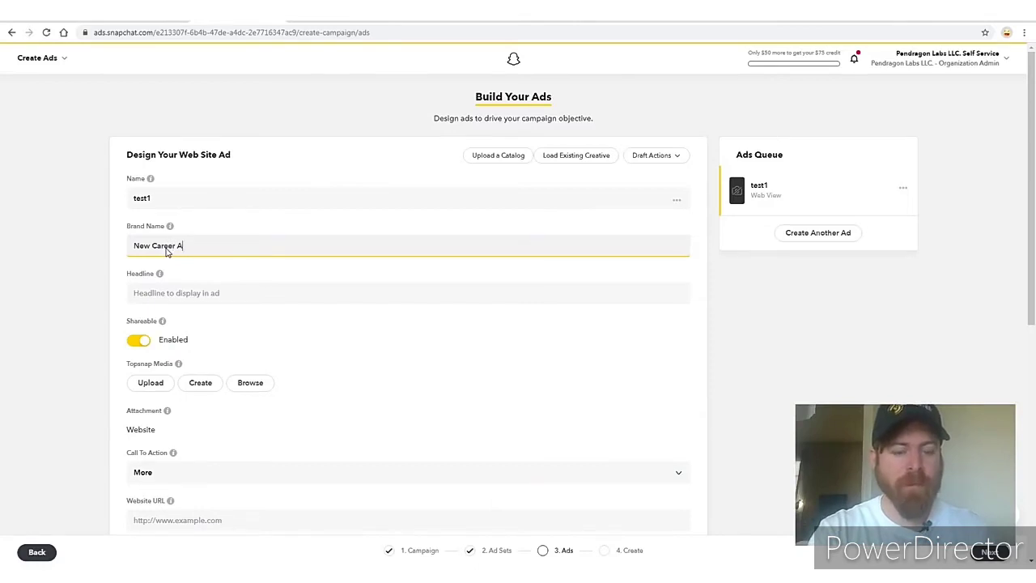
key("Tab")
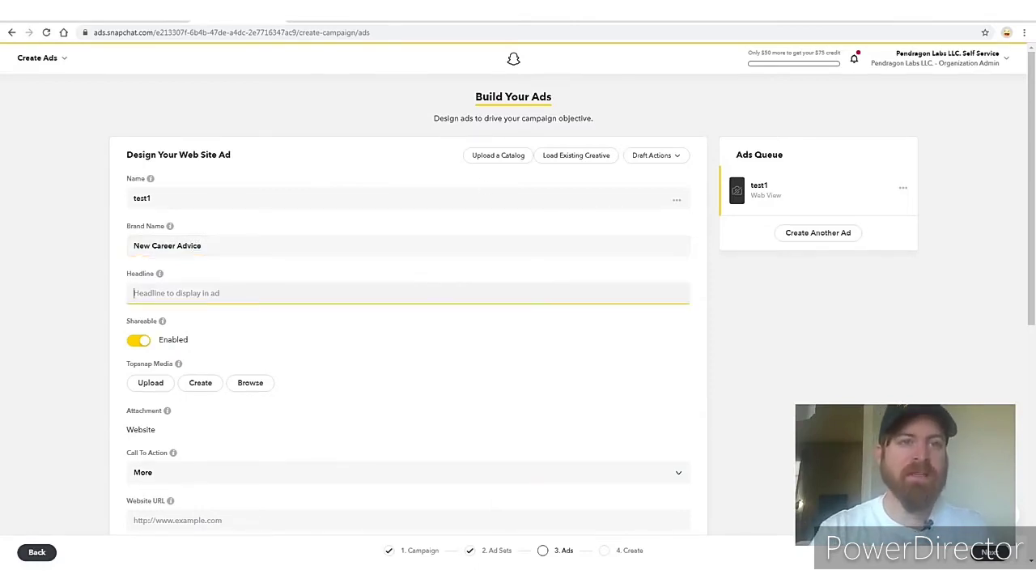
- Copy the presell page's title into the ad's headline and shorten it to '16 Ways to Make Money at Home'
left_click(142, 13)
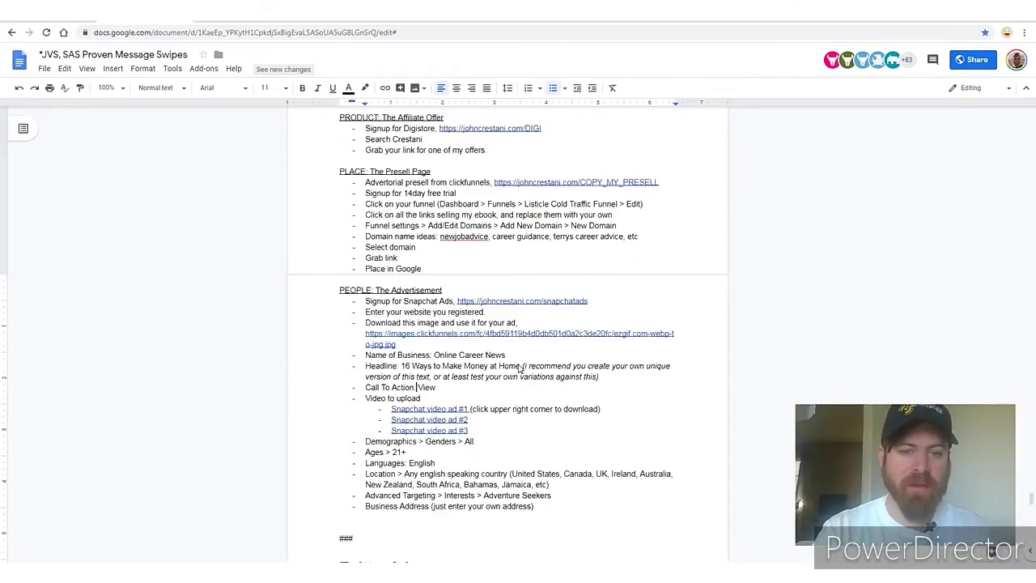
key("alt+Tab")
left_click_drag(555, 194, 351, 166)
key("ctrl+c")
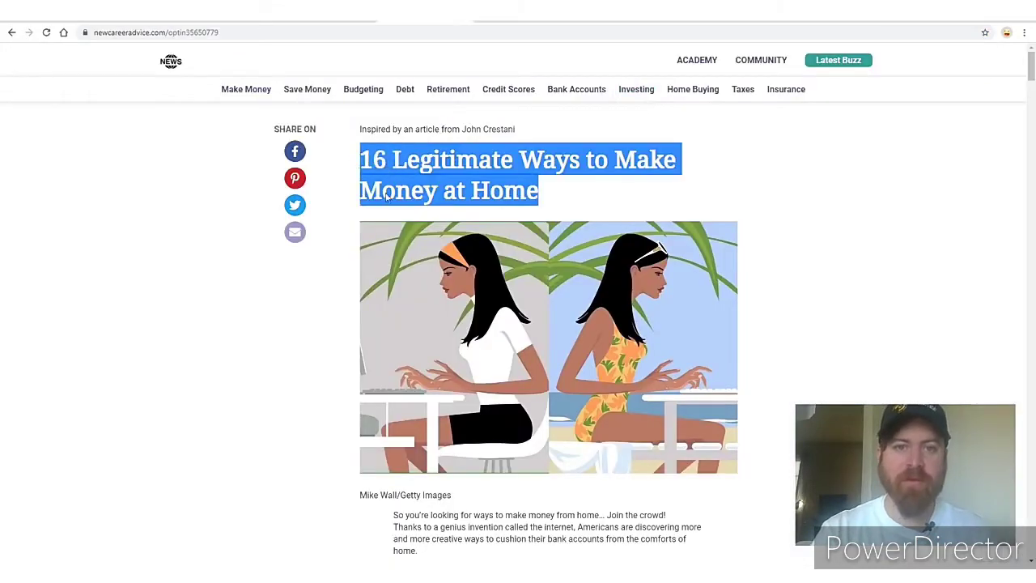
key("alt+Tab")
right_click(182, 293)
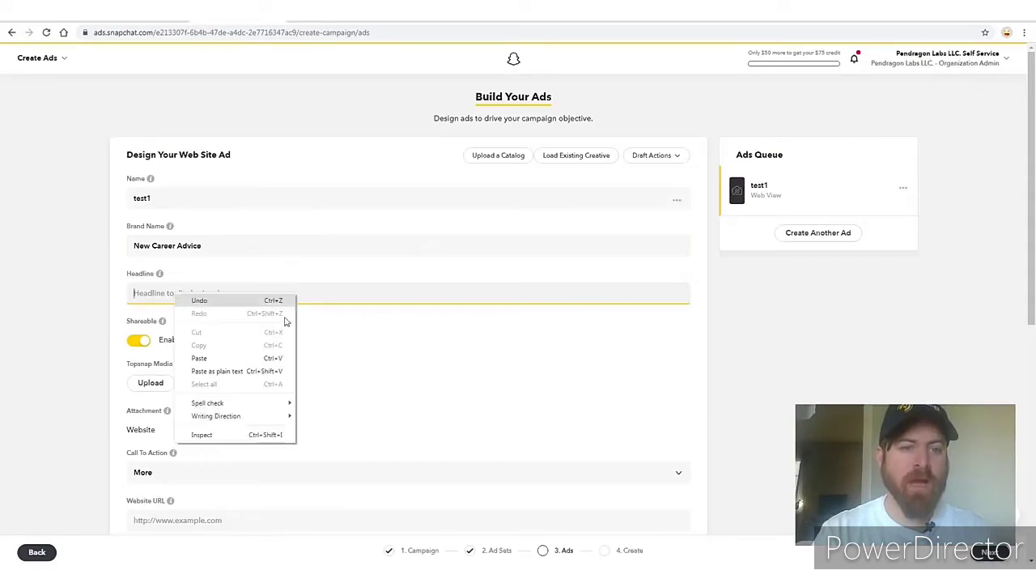
left_click(212, 356)
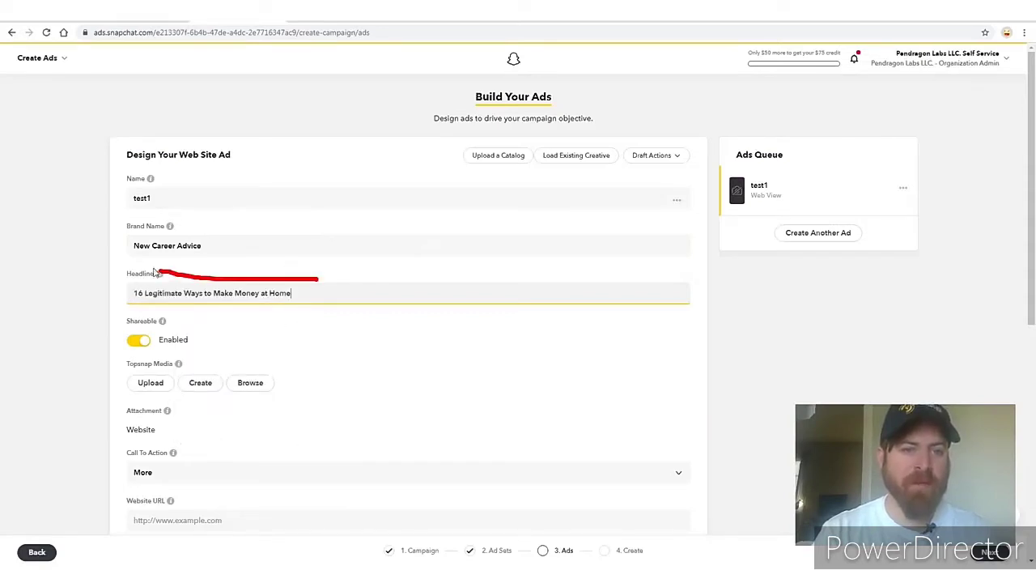
mouse_move(111, 303)
left_mouse_down()
mouse_move(162, 314)
mouse_move(171, 297)
mouse_move(148, 295)
left_mouse_up()
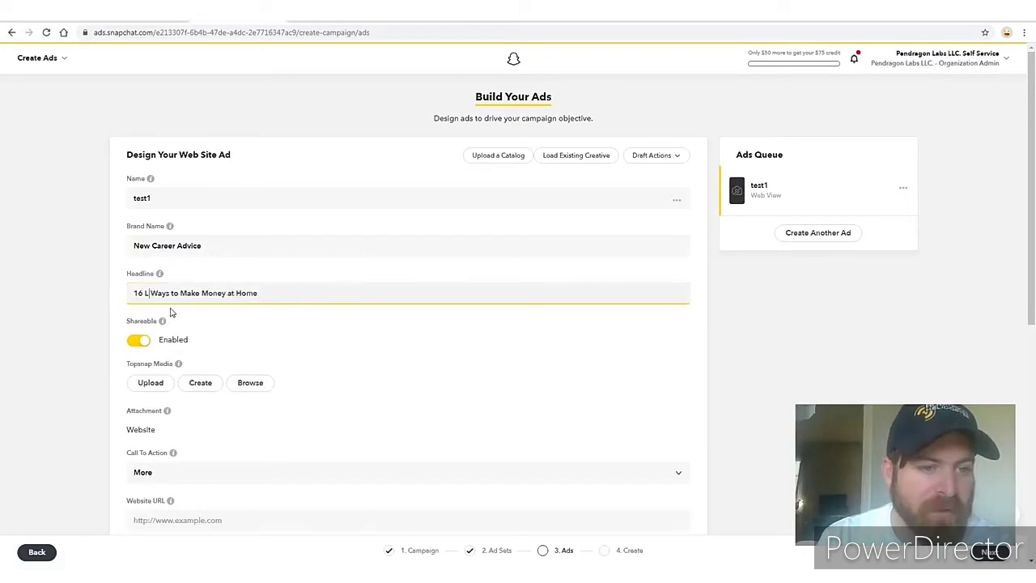
scroll(193, 326, "down", 2)
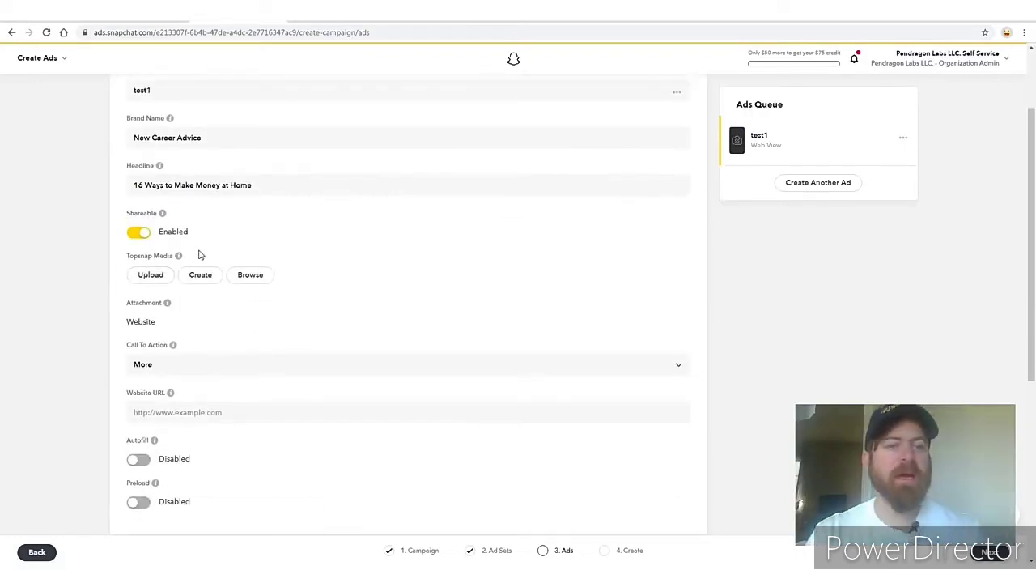
mouse_move(115, 241)
left_mouse_down()
mouse_move(351, 308)
mouse_move(132, 233)
left_mouse_up()
left_click(210, 275)
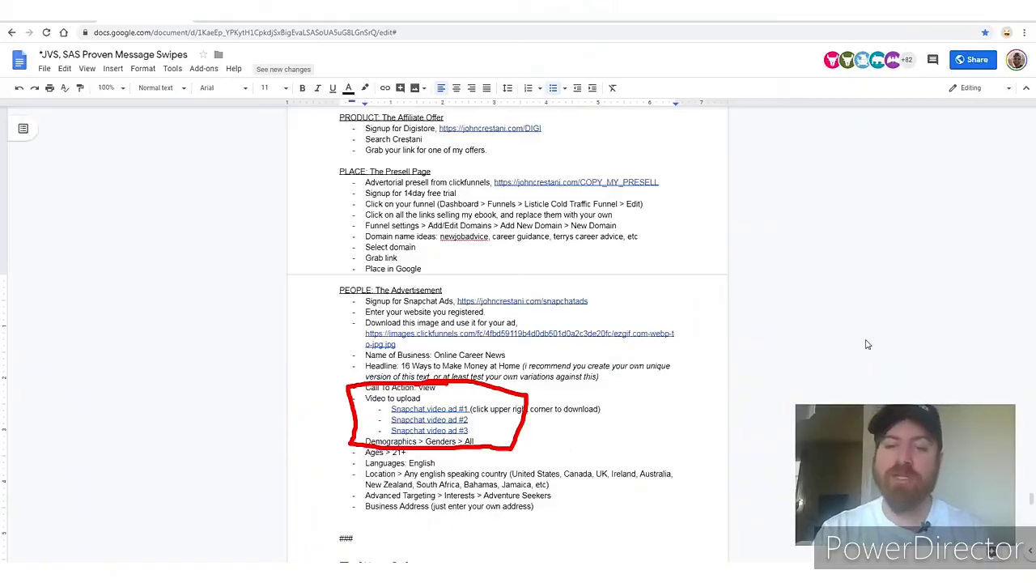
left_click_drag(867, 344, 568, 380)
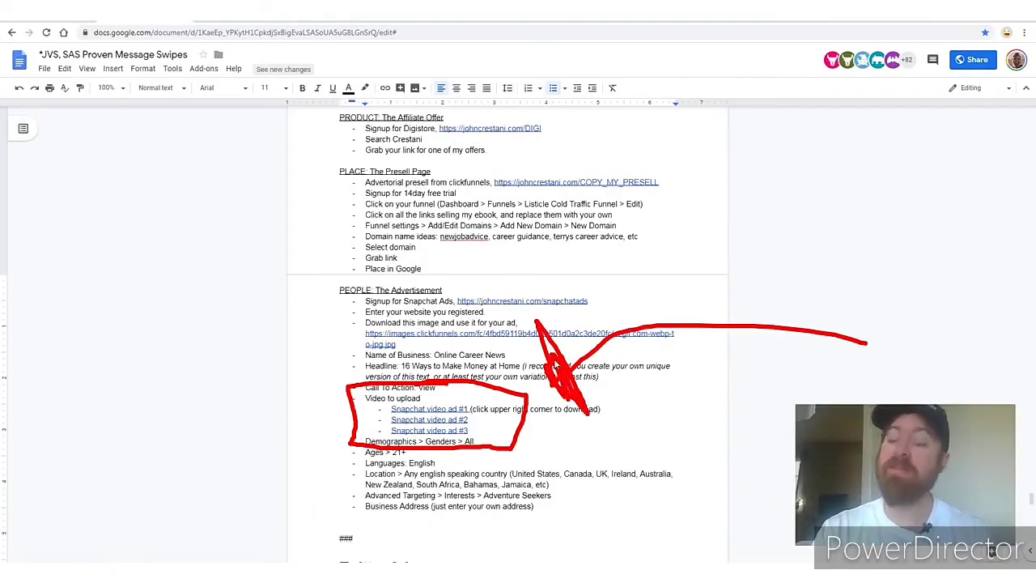
left_click_drag(473, 163, 321, 340)
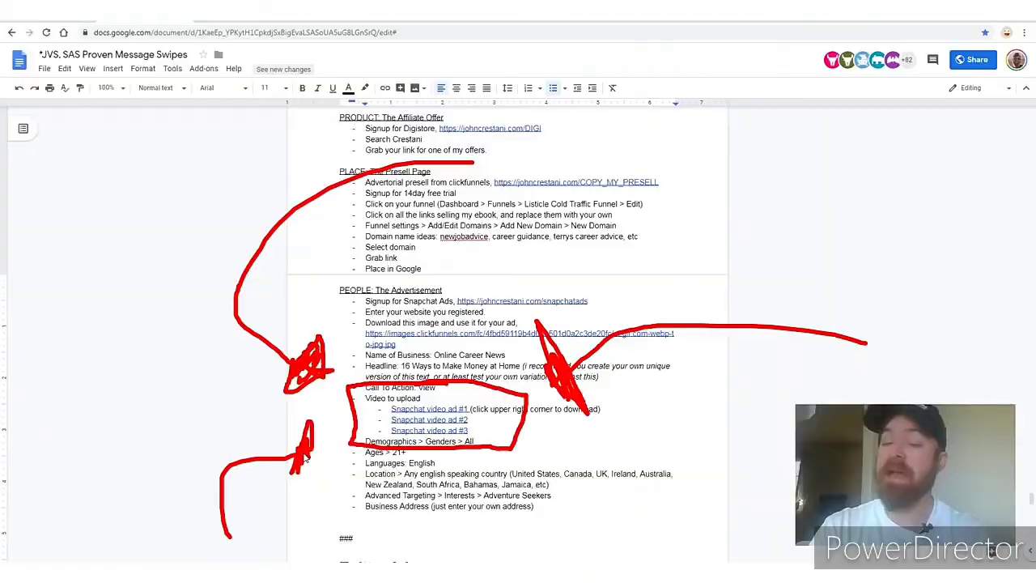
left_click_drag(779, 537, 572, 473)
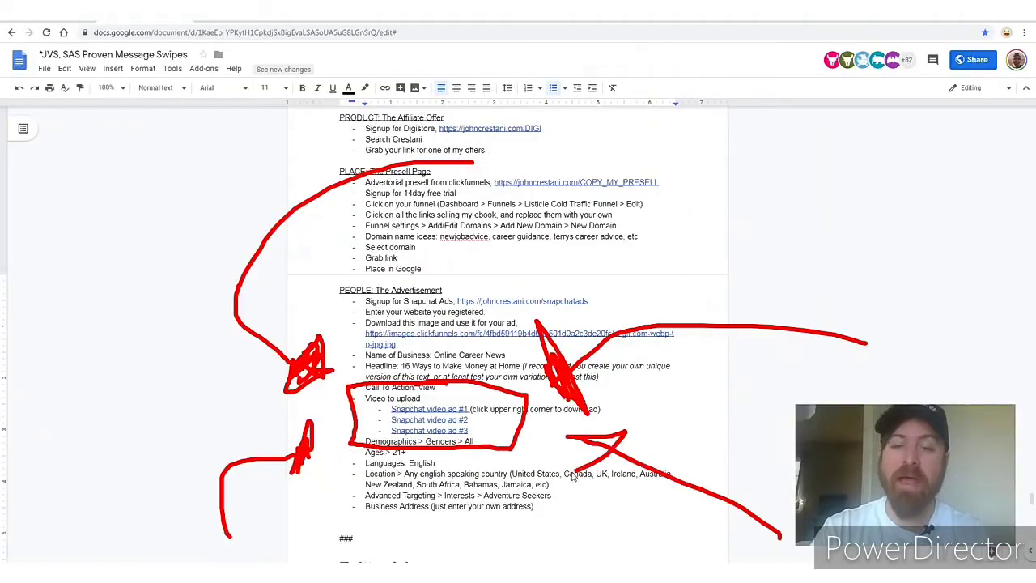
key("Escape")
- Open 'Snapchat video ad #1' (snapchatad1.mp4) from the Google Docs swipe document, preview it and return to the document
left_click(444, 410)
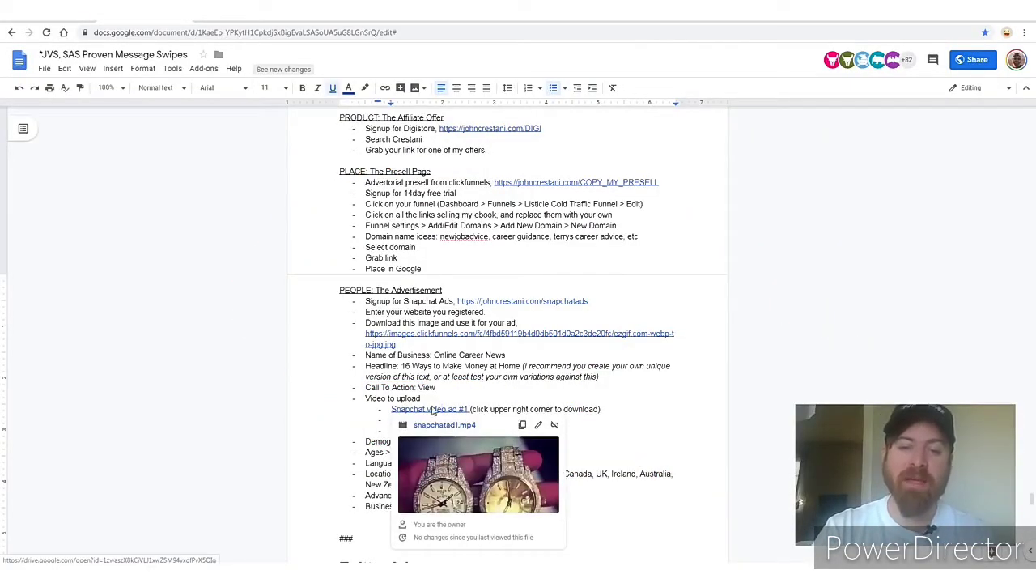
left_click(445, 425)
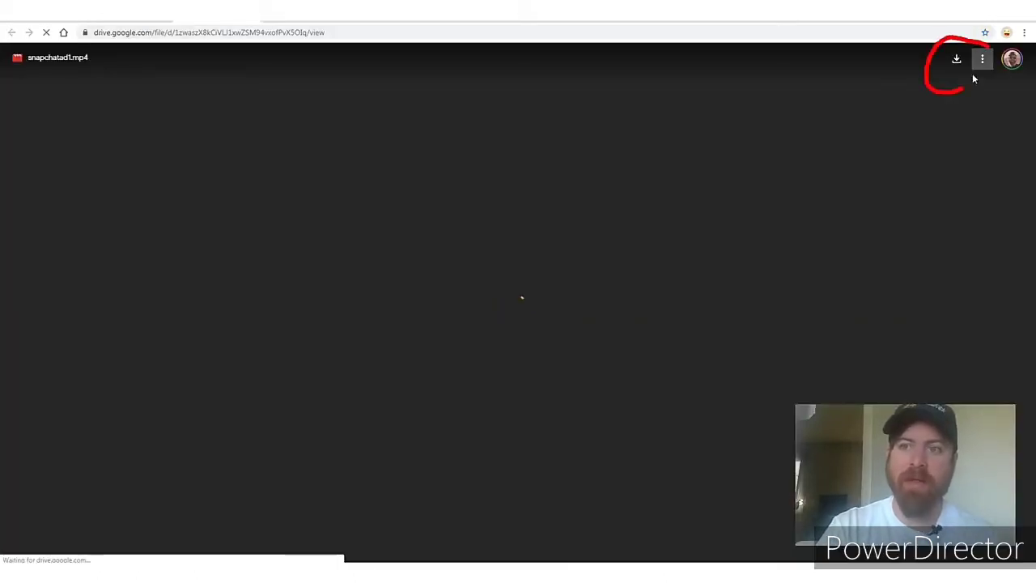
left_click_drag(964, 83, 1001, 63)
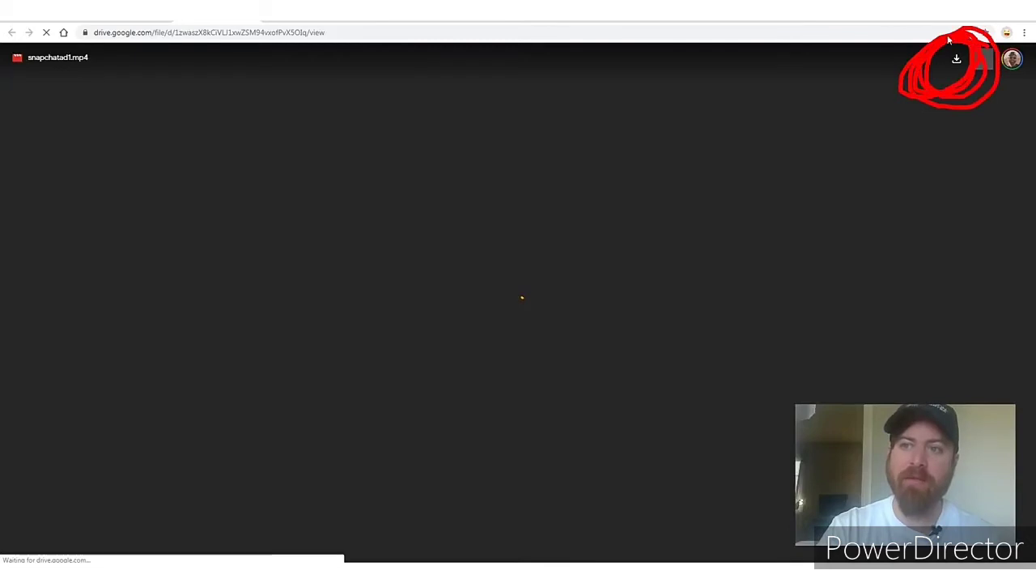
left_click_drag(379, 386, 884, 84)
mouse_move(868, 130)
left_mouse_down()
mouse_move(865, 97)
mouse_move(834, 177)
left_mouse_up()
left_click_drag(895, 407, 947, 184)
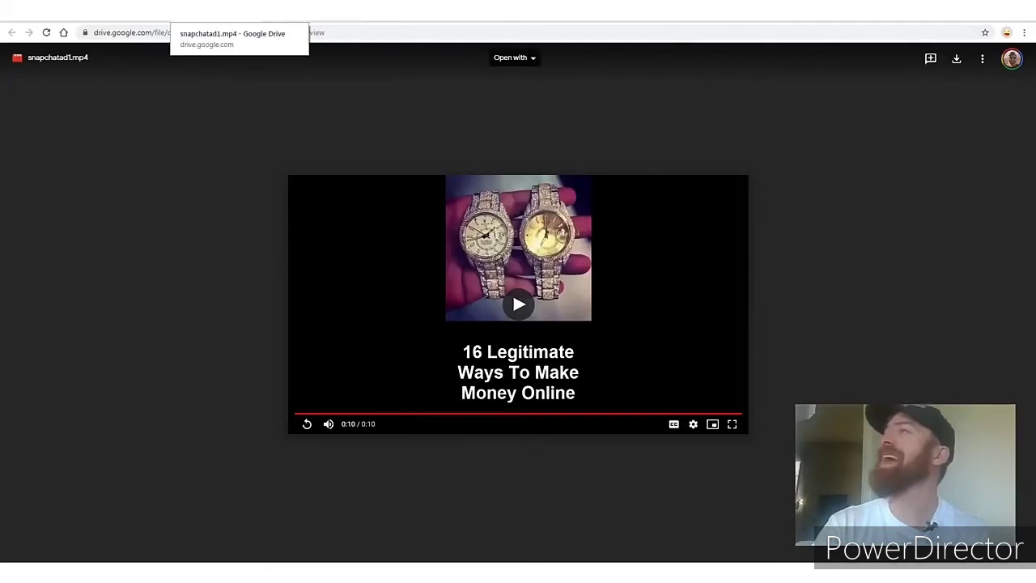
left_click(255, 21)
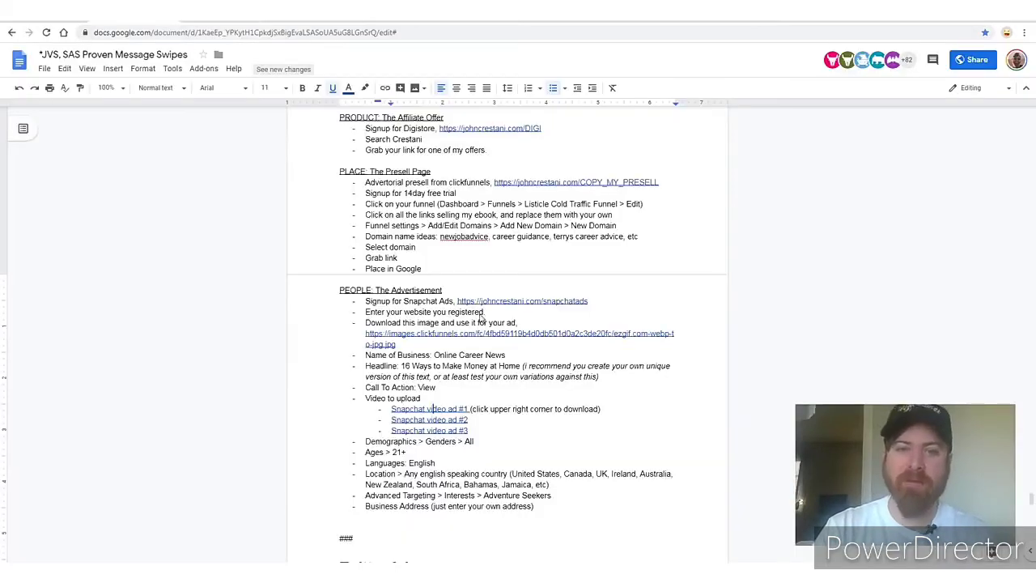
- Open 'Snapchat video ad #3' (snapchatad3.mp4) from the swipe document's list of videos to upload
left_click(444, 422)
left_click(370, 440)
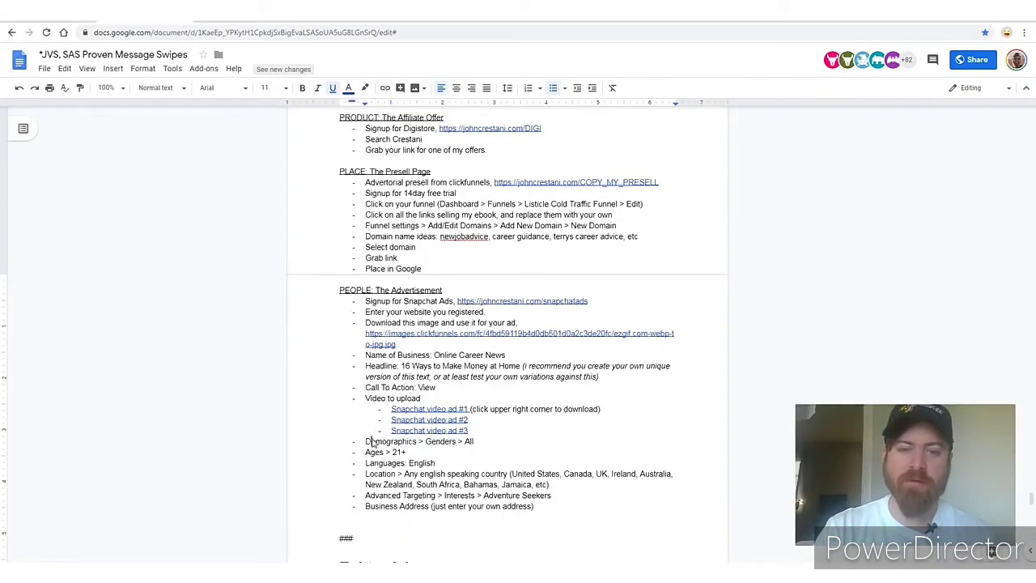
left_click(421, 430)
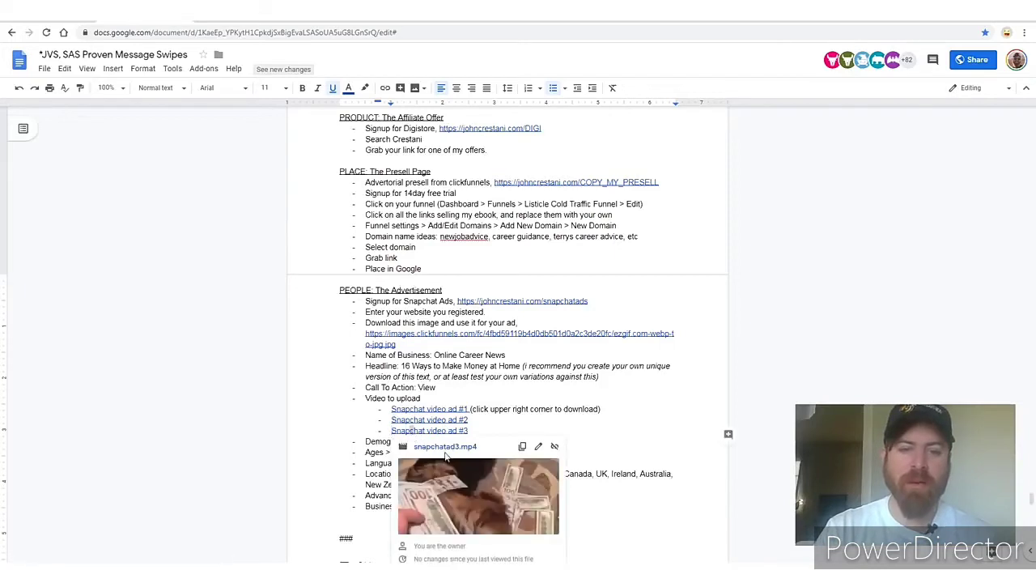
left_click(445, 455)
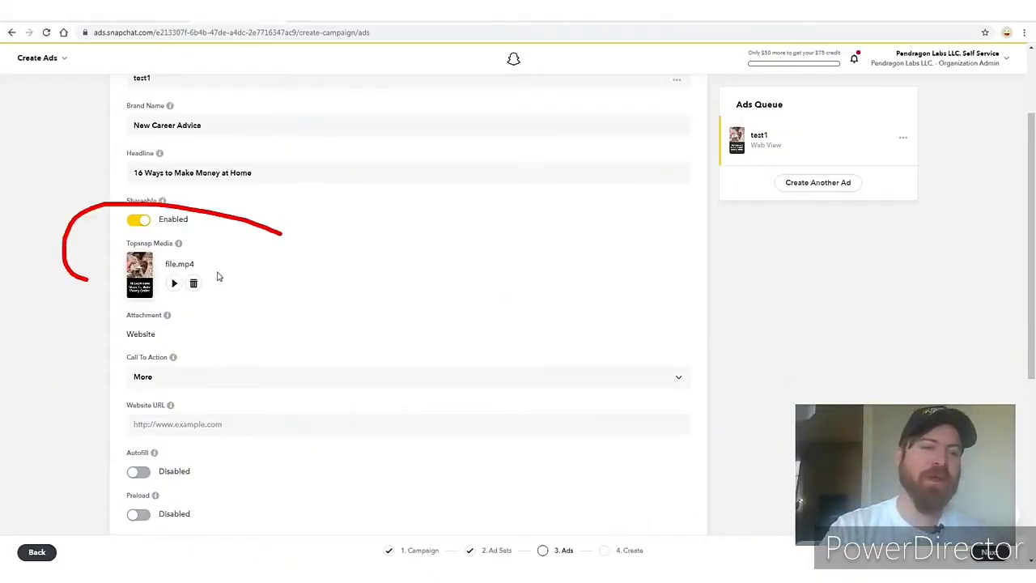
left_click(187, 426)
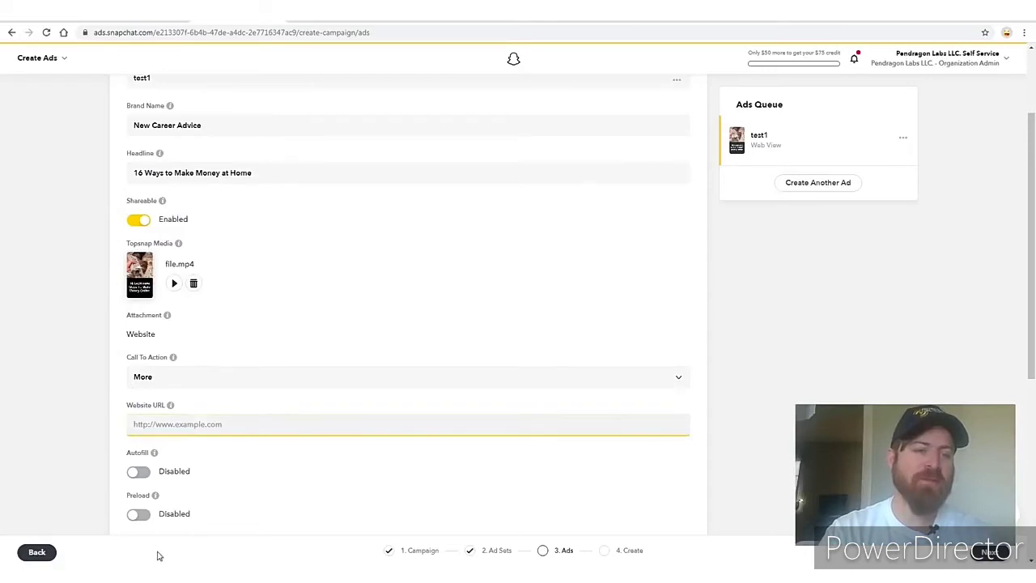
key("alt+Tab")
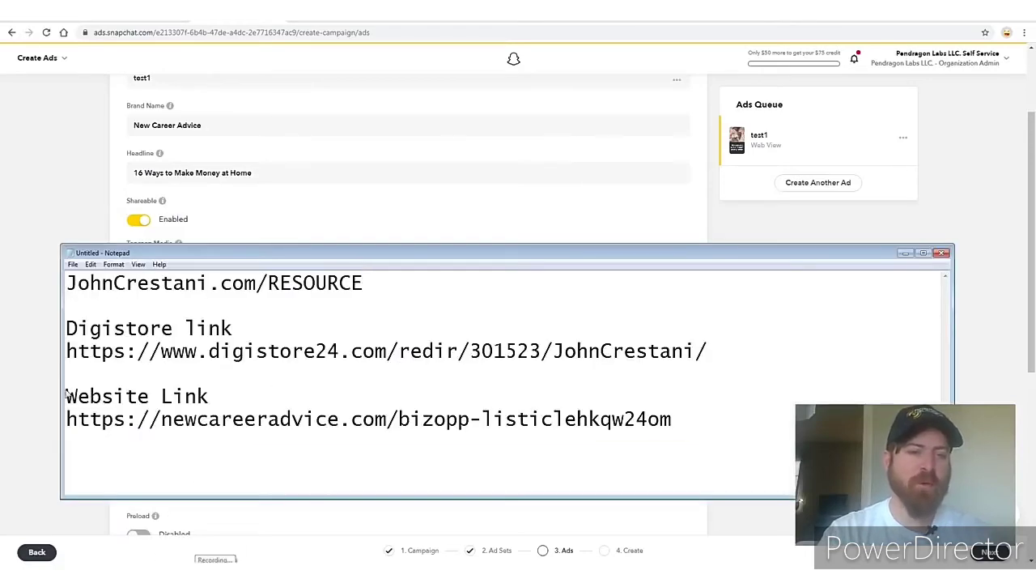
left_click_drag(67, 395, 195, 395)
left_click(211, 395)
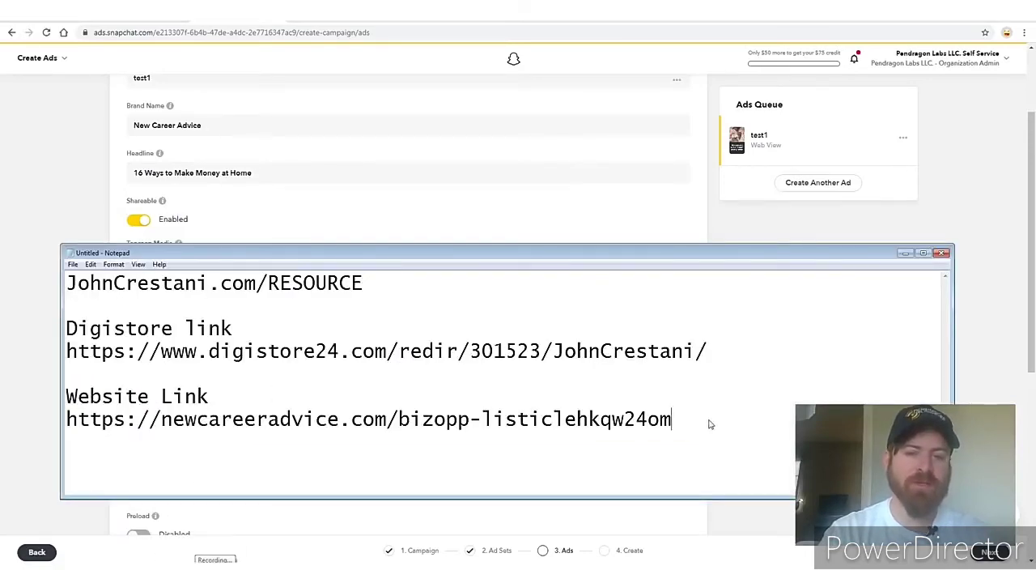
left_click_drag(710, 423, 68, 419)
key("ctrl+c")
right_click(107, 421)
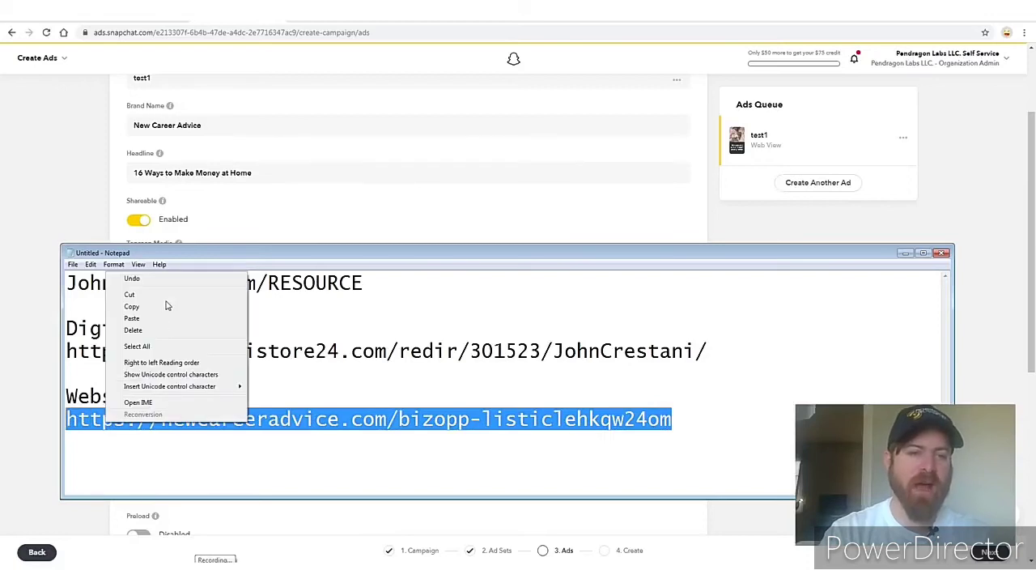
left_click(134, 306)
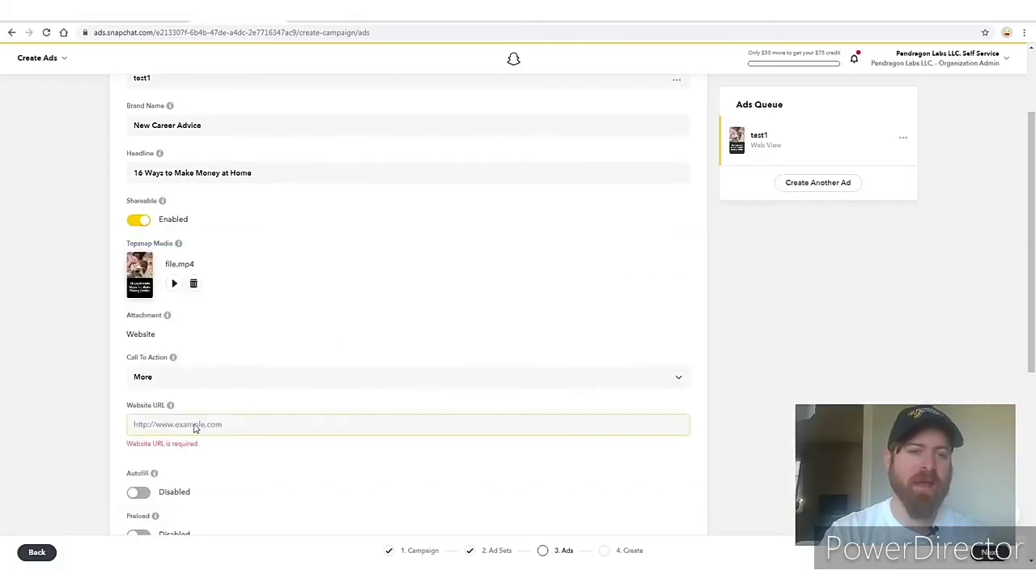
left_click(202, 429)
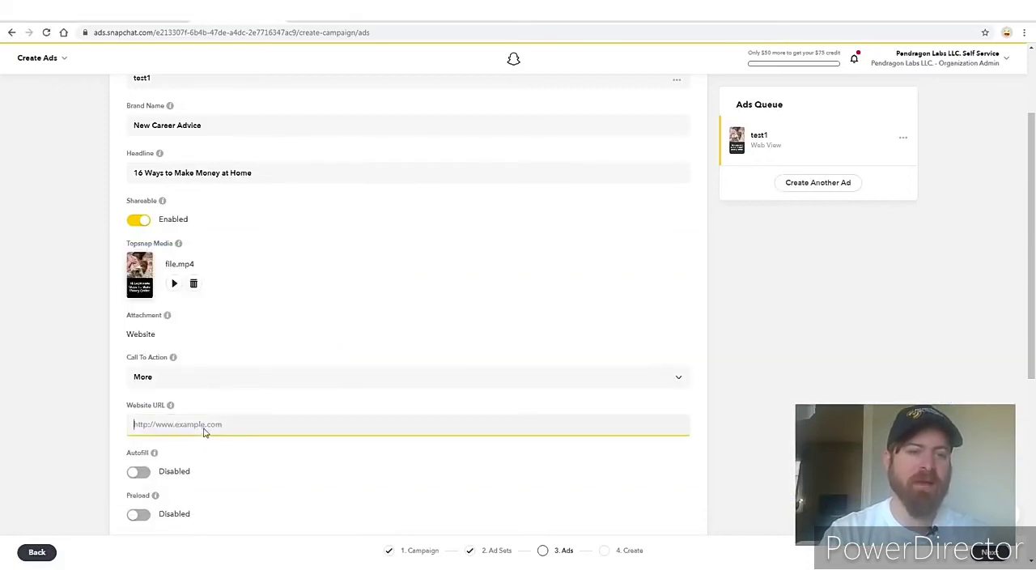
key("ctrl+v")
- Continue to the Review & Publish stage and review the campaign and ad set settings
scroll(311, 453, "down", 2)
scroll(316, 441, "down", 3)
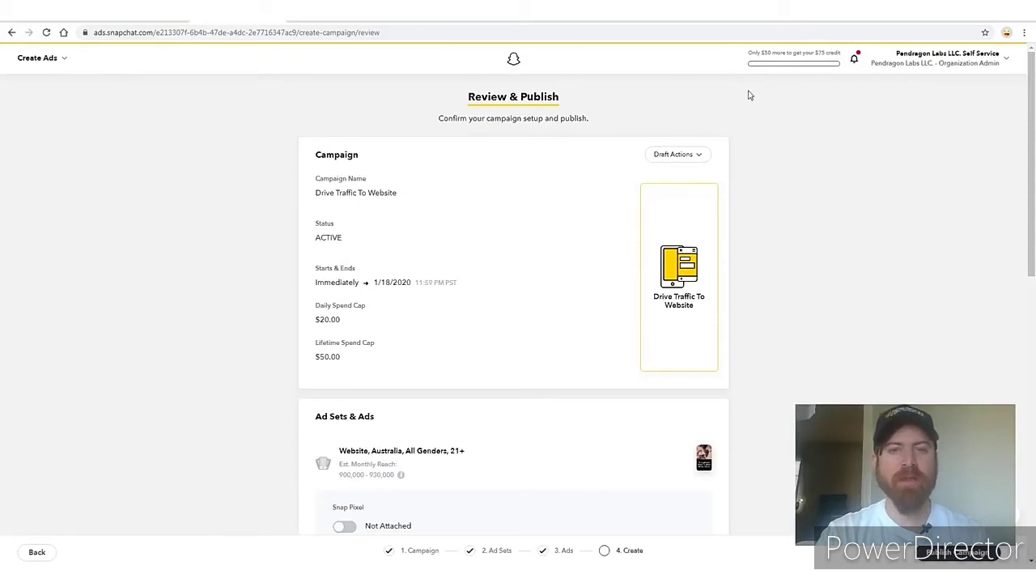
scroll(753, 241, "down", 10)
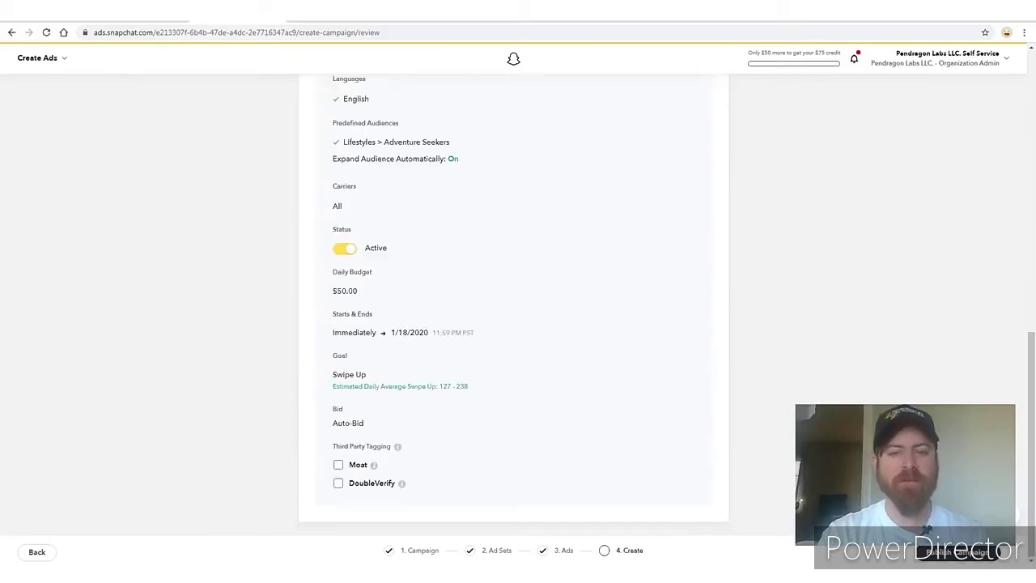